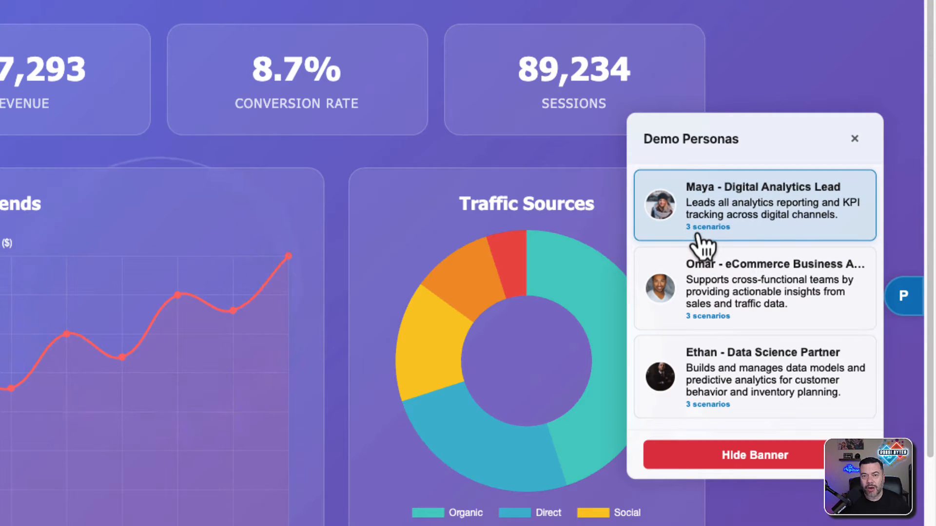
- Display the Digital Analytics Lead persona's banner over the dashboard, advance it to the second scenario, and dismiss it
left_click(739, 215)
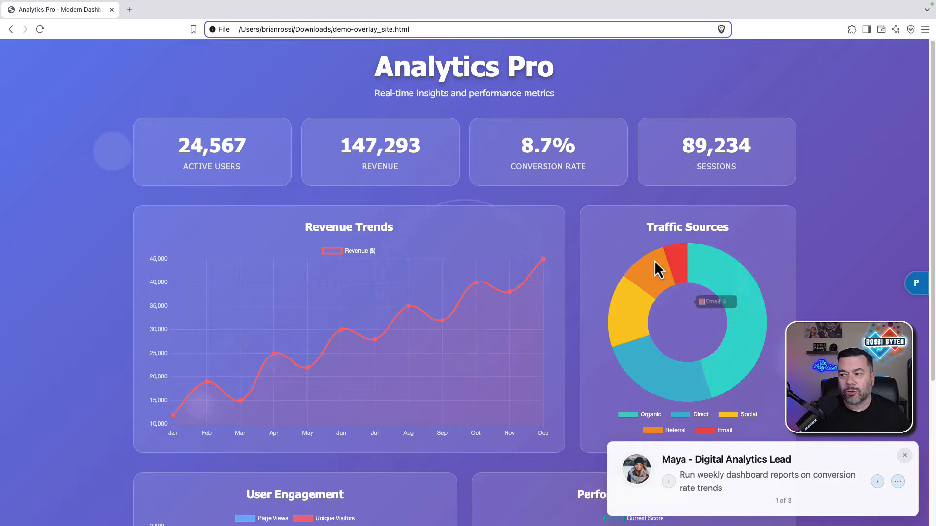
scroll(653, 270, "down", 4)
scroll(600, 302, "up", 4)
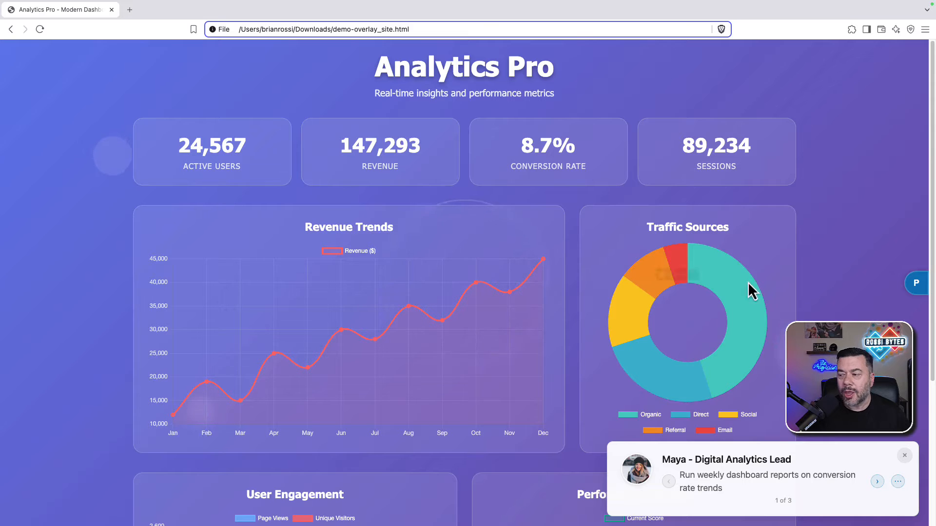
left_click(877, 482)
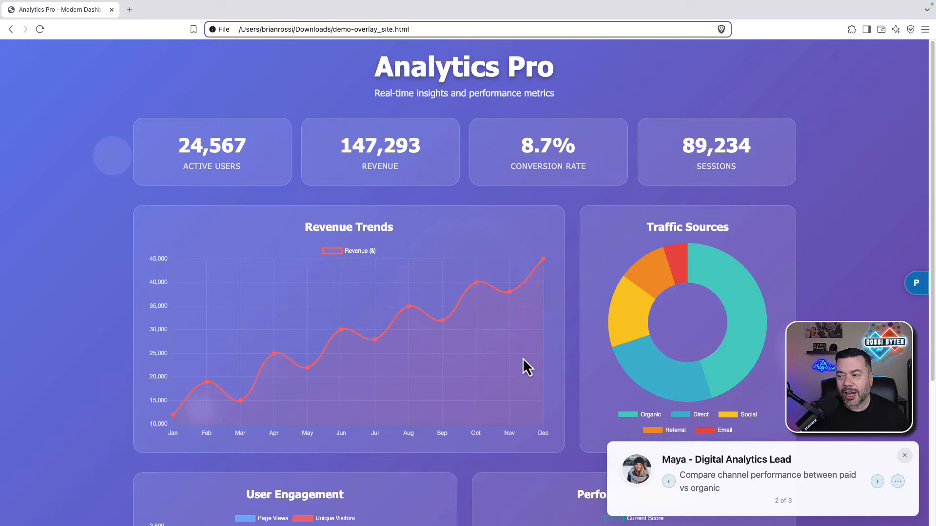
left_click(905, 457)
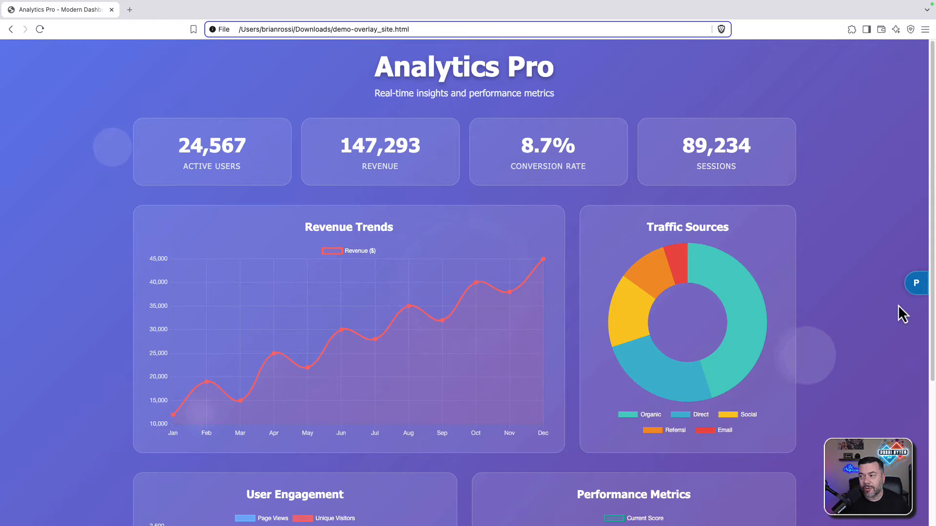
- Reopen the demo personas list and select the eCommerce Business persona
left_click(914, 284)
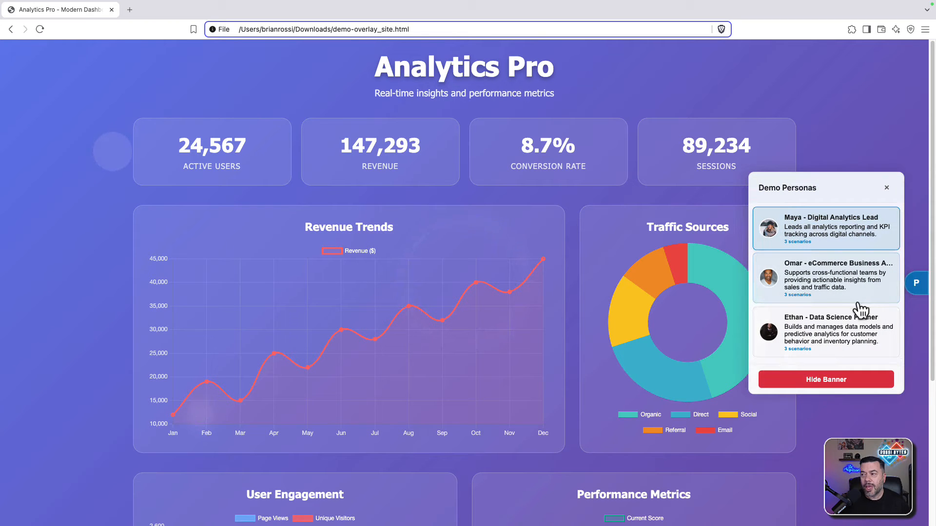
left_click(812, 280)
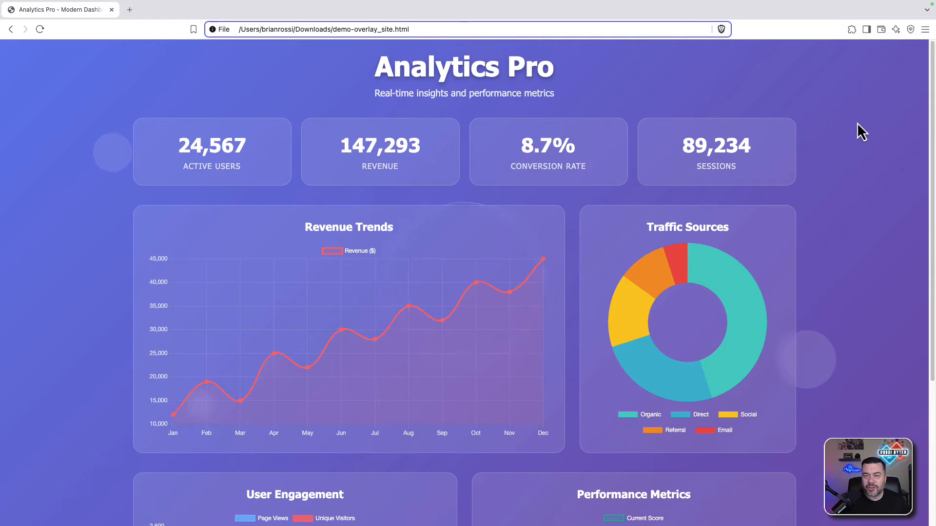
- In the Demo Overlay Tool extension, enter a Marketing Manager persona name and the summary "In charge of marketing strategies across the channels"
left_click(852, 30)
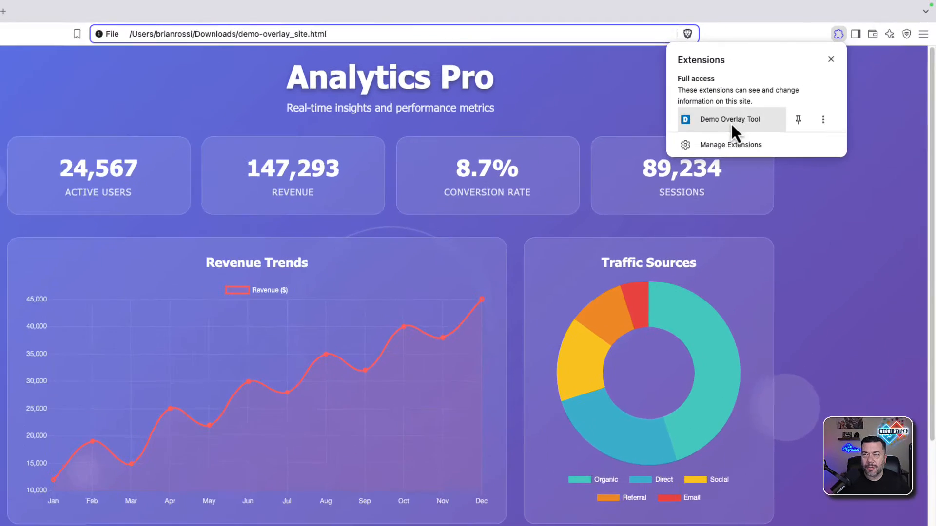
left_click(731, 120)
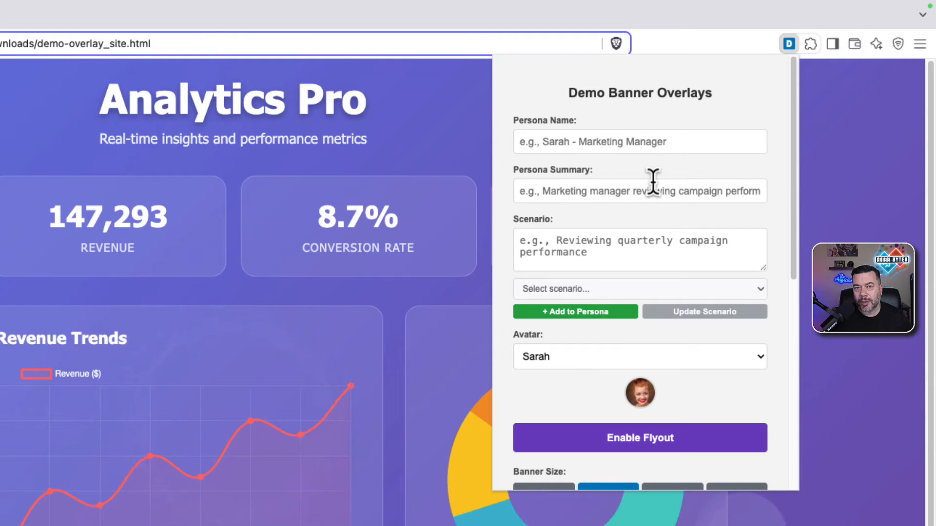
left_click(594, 145)
type("Brian - Marketing Manager")
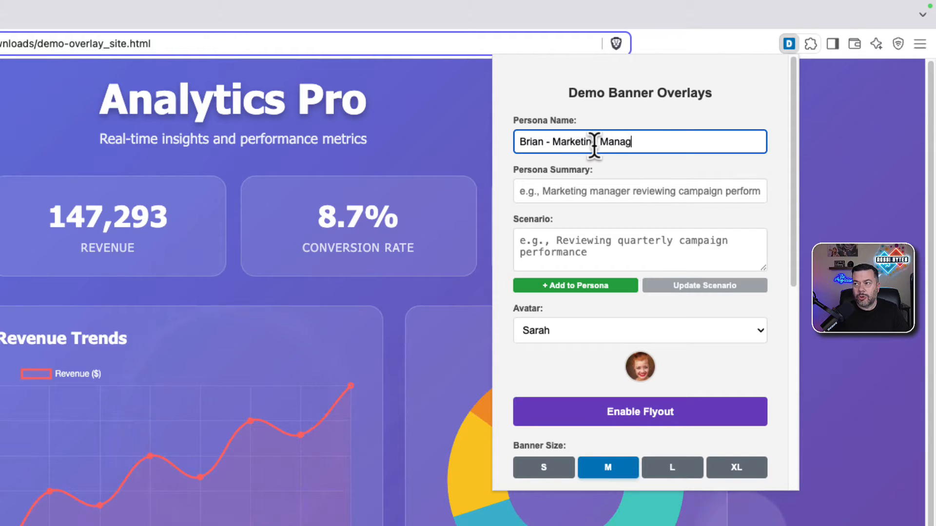
left_click(552, 197)
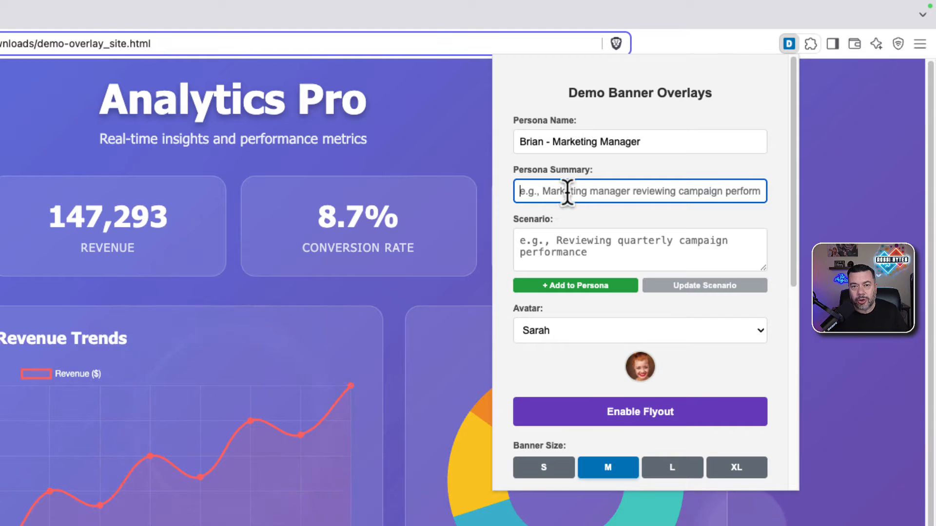
key("super+v")
key("super+Left")
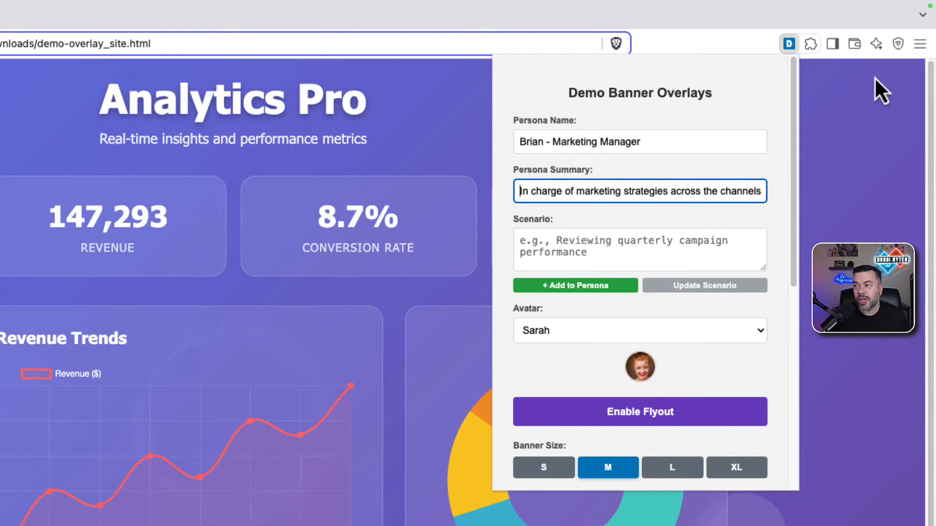
- Add two scenarios to the persona: "Review quarterly campaign performance" and "Create a new campaign"
left_click(566, 241)
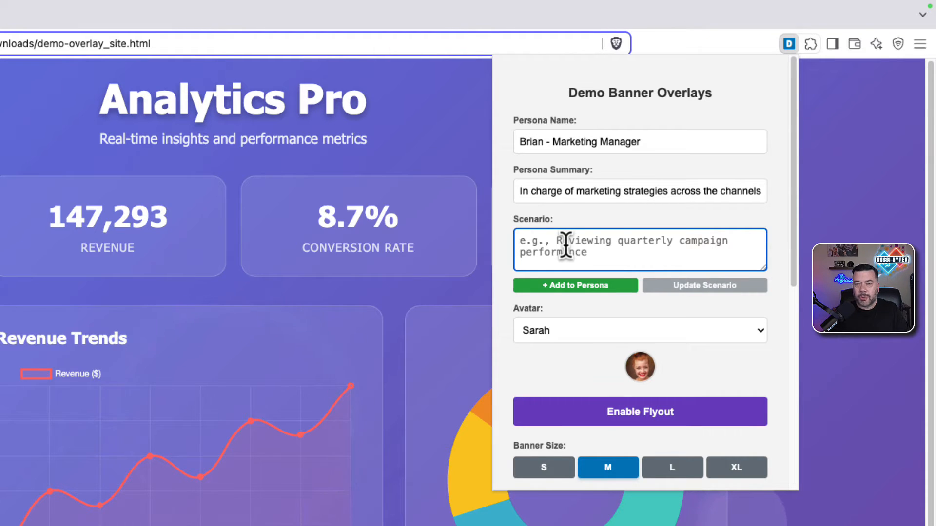
type("Review quarterly campaign performance")
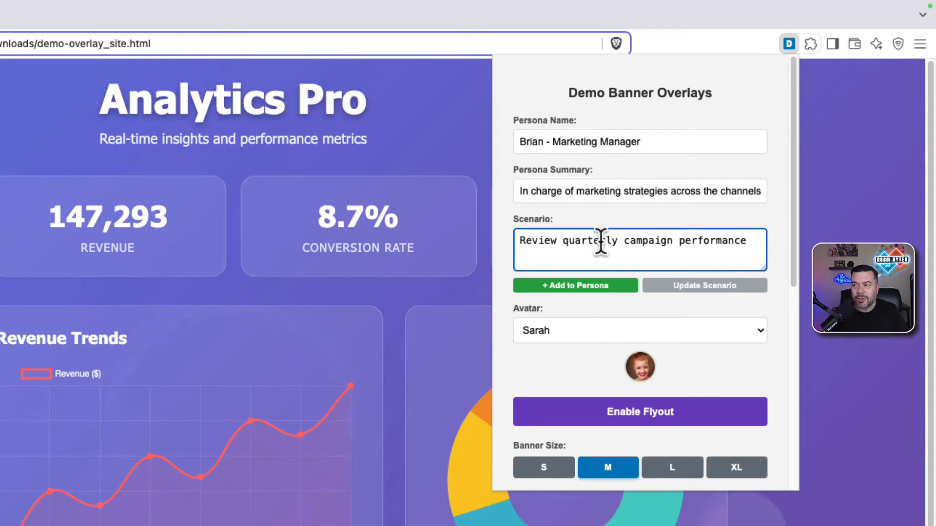
left_click(577, 288)
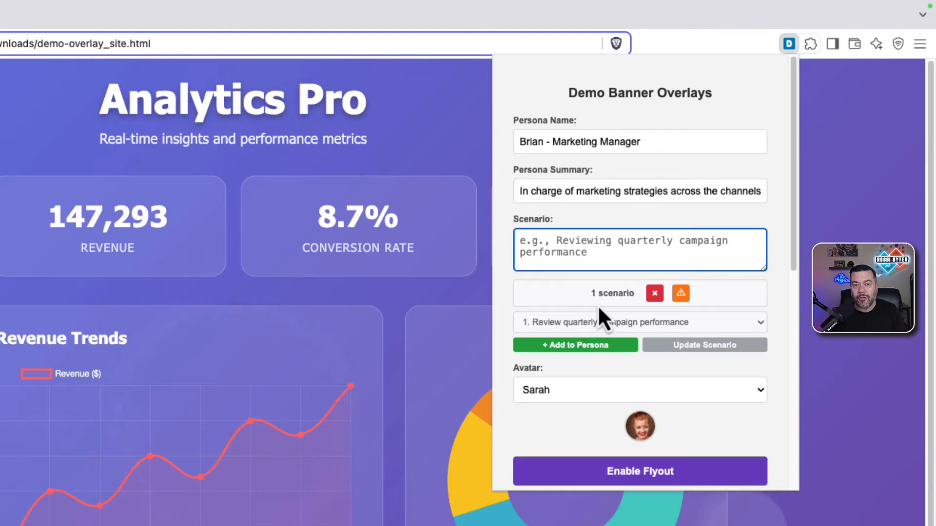
type("Crea")
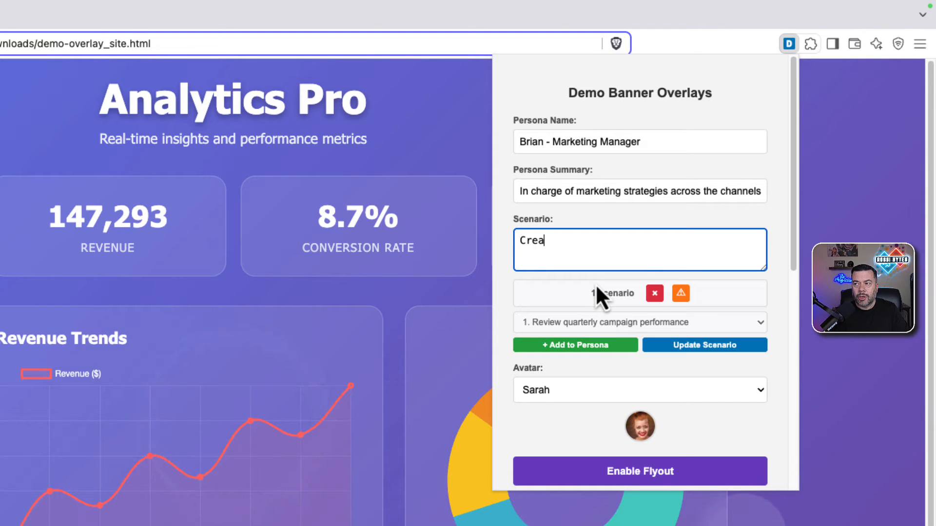
type("te a new campaign")
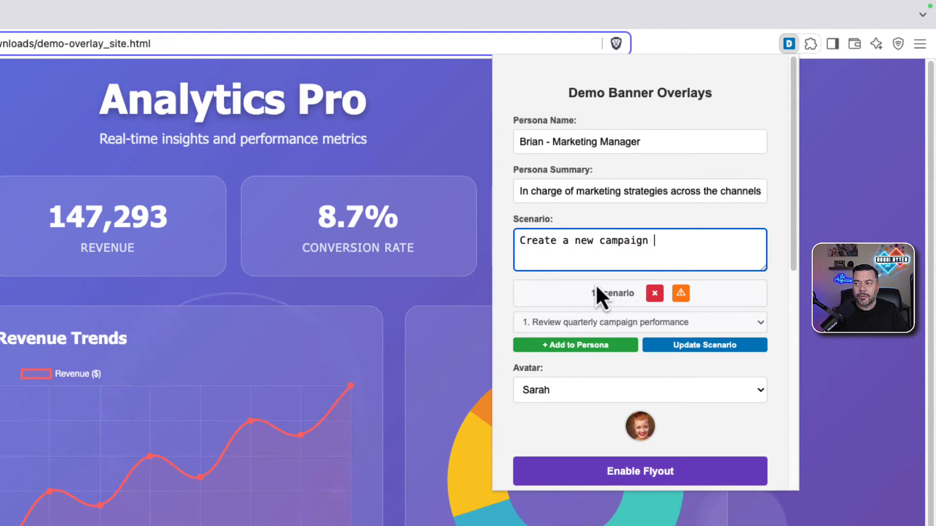
left_click(575, 346)
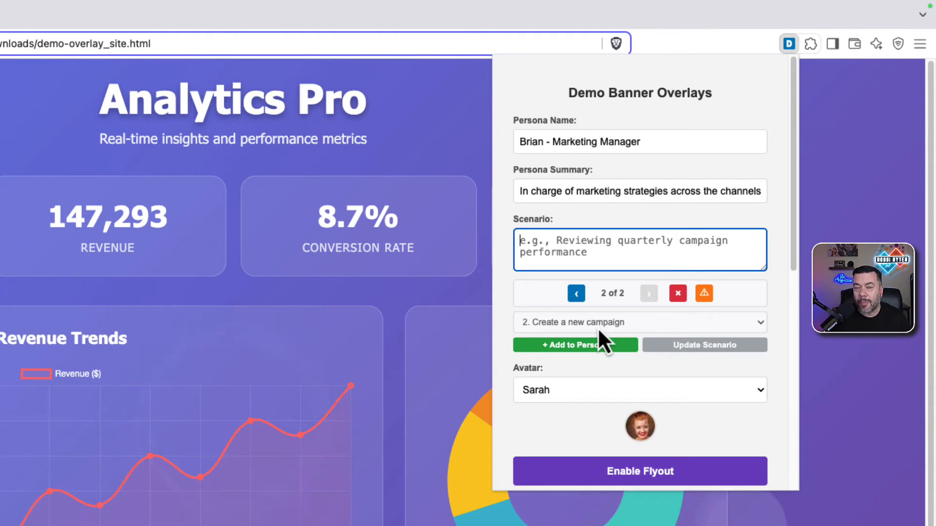
- Update the persona's first scenario to read "Review quarterly campaign performance." with a closing period
left_click(606, 328)
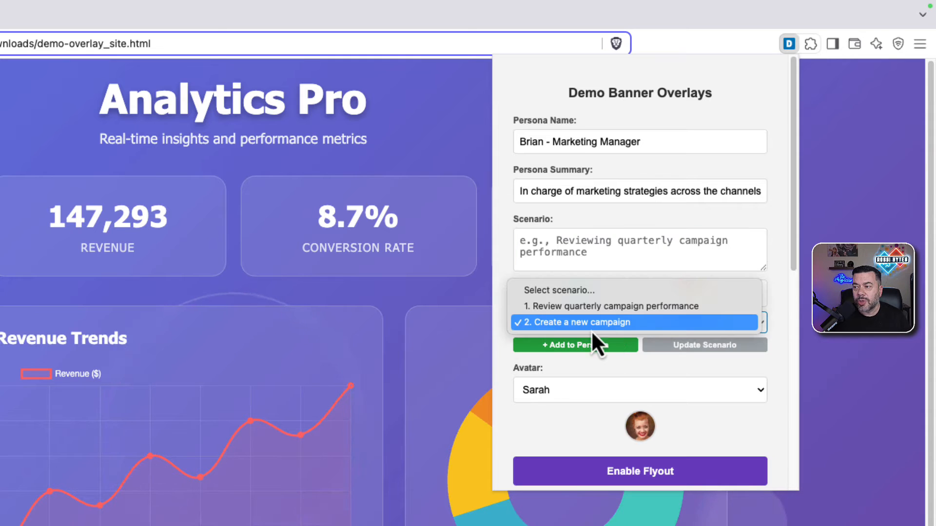
left_click(588, 312)
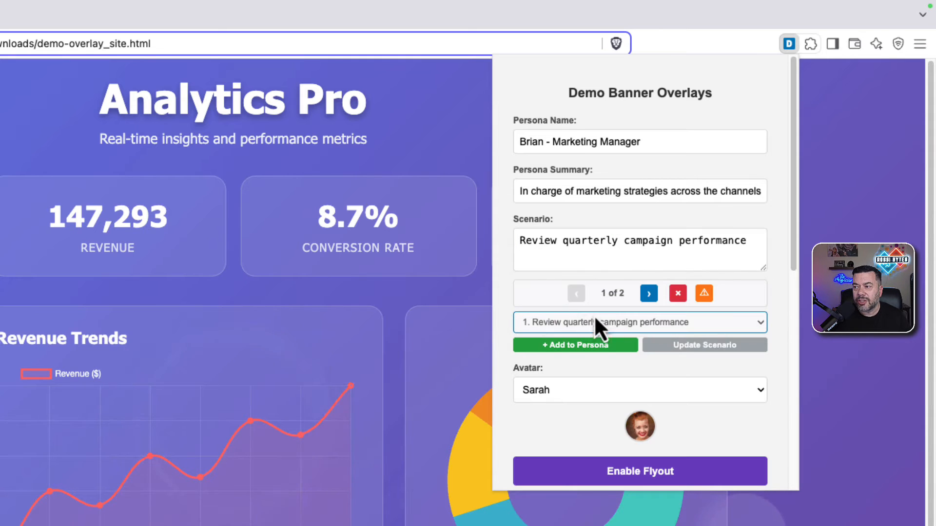
left_click_drag(749, 248, 450, 241)
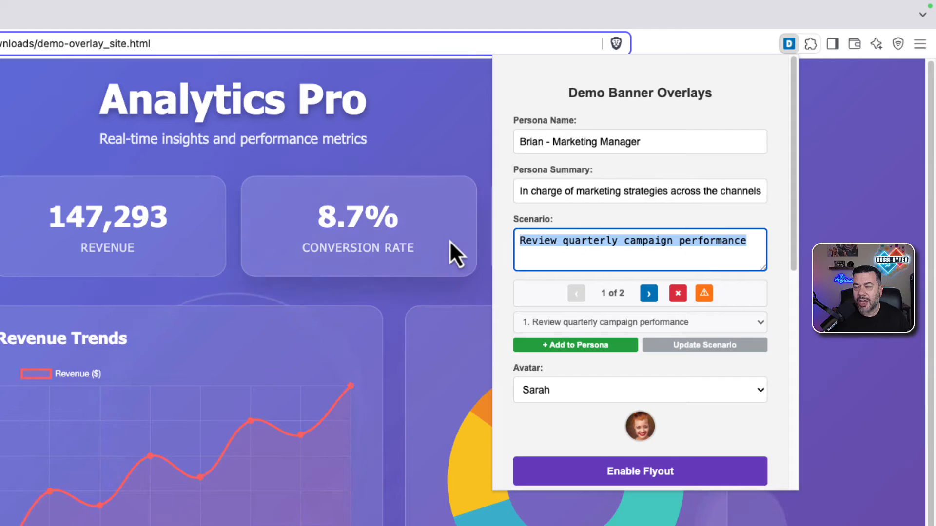
left_click(749, 241)
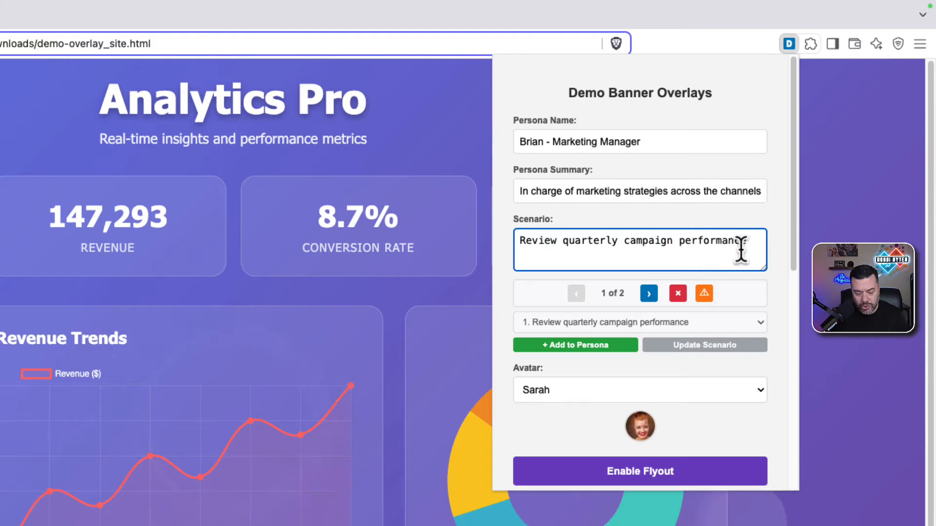
type(".")
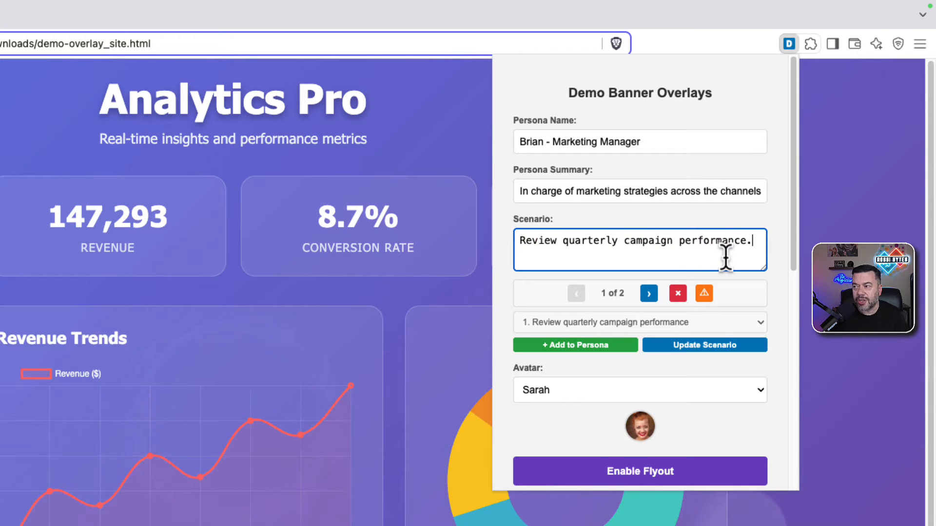
left_click(697, 348)
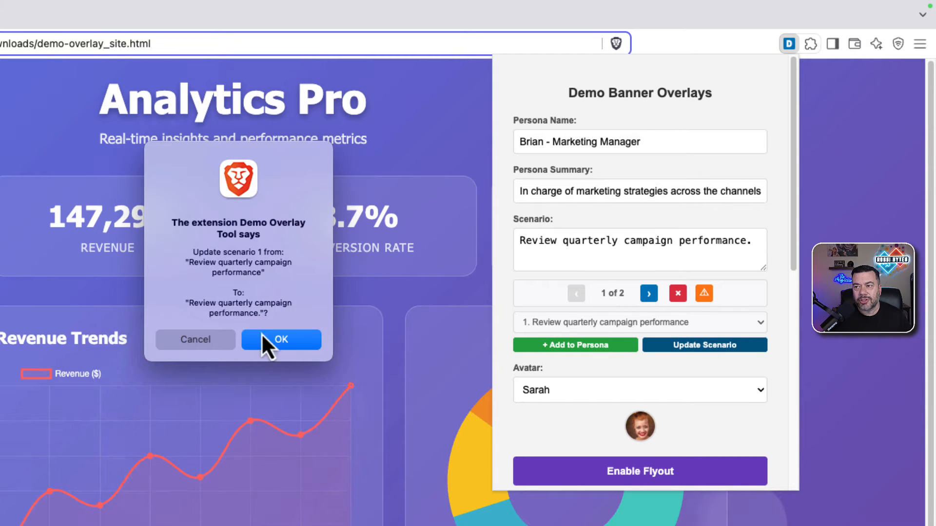
left_click(273, 339)
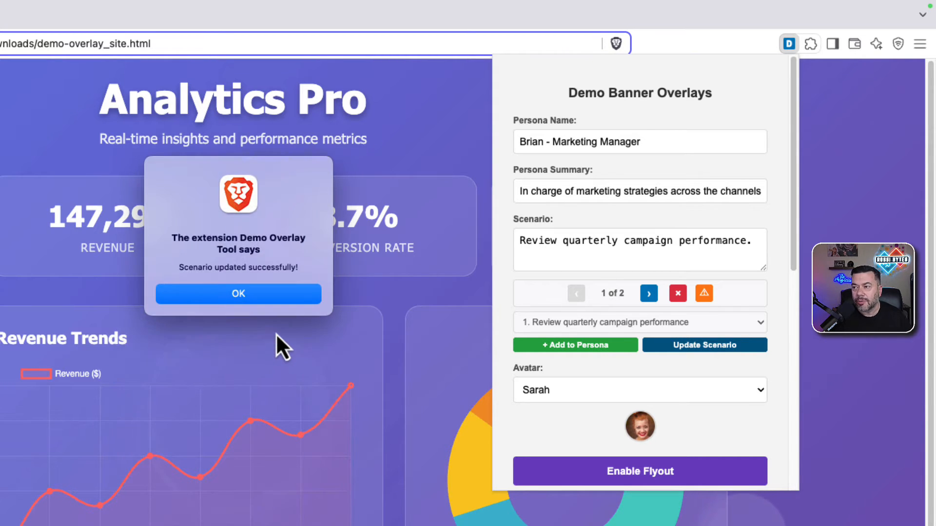
left_click(270, 302)
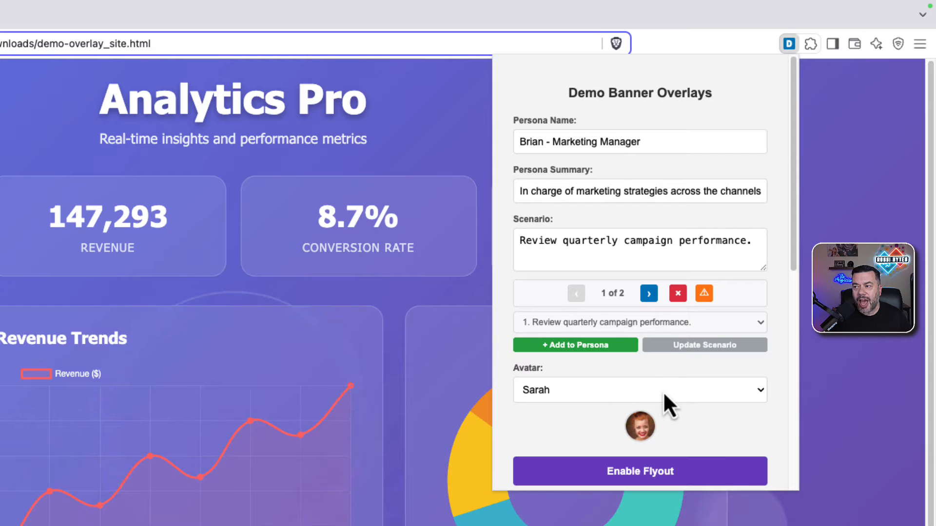
- Set the persona's avatar to Michael and enable the flyout
left_click(761, 393)
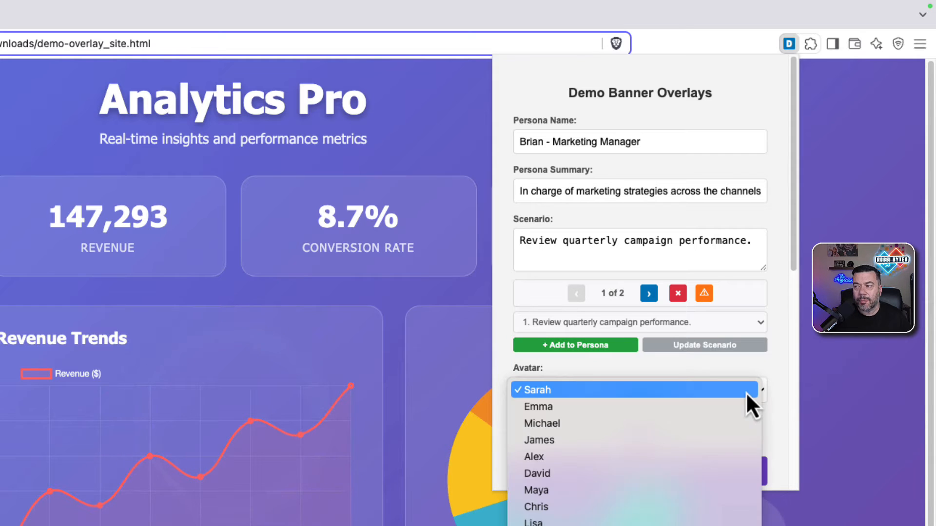
left_click(601, 431)
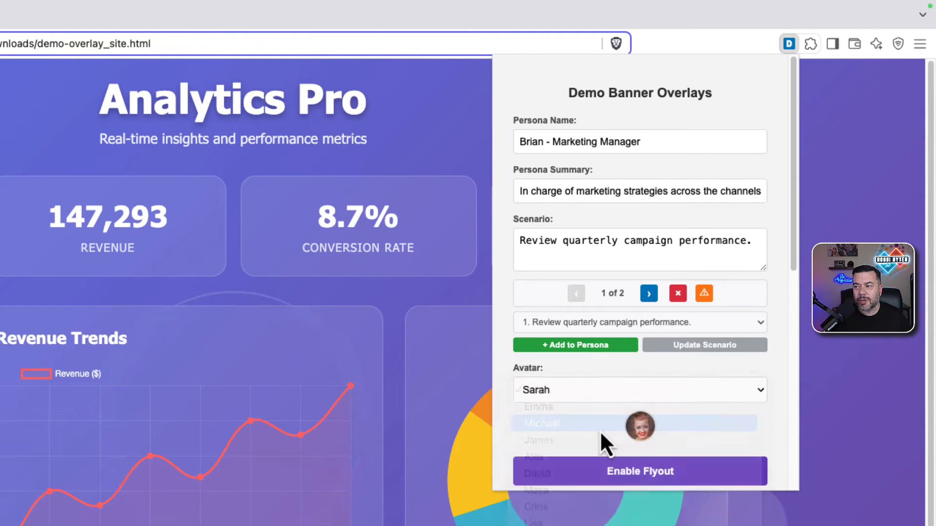
scroll(648, 397, "down", 3)
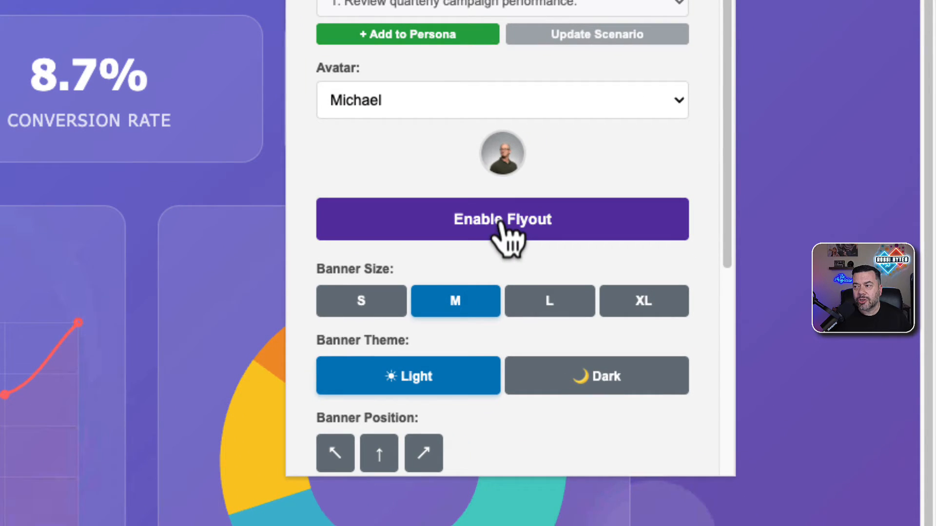
left_click(502, 225)
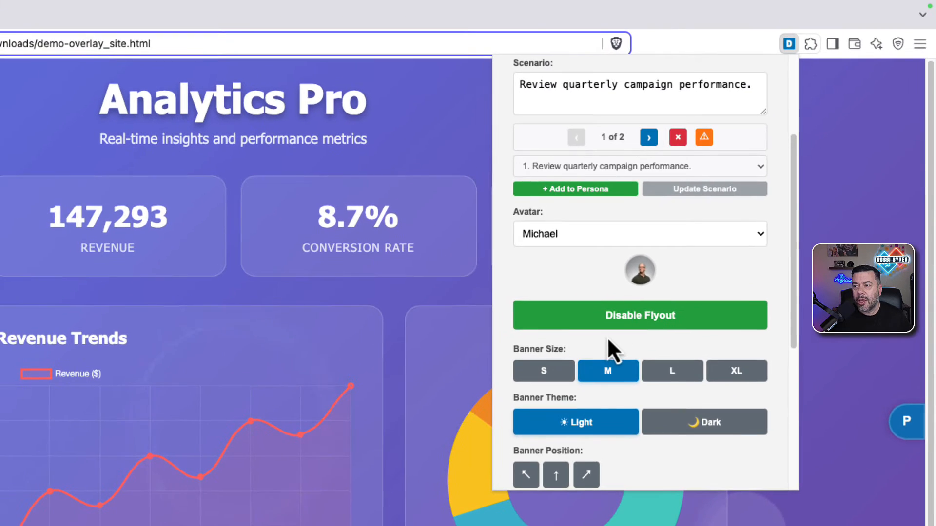
- Set the banner position to the bottom-left corner
scroll(608, 340, "down", 1)
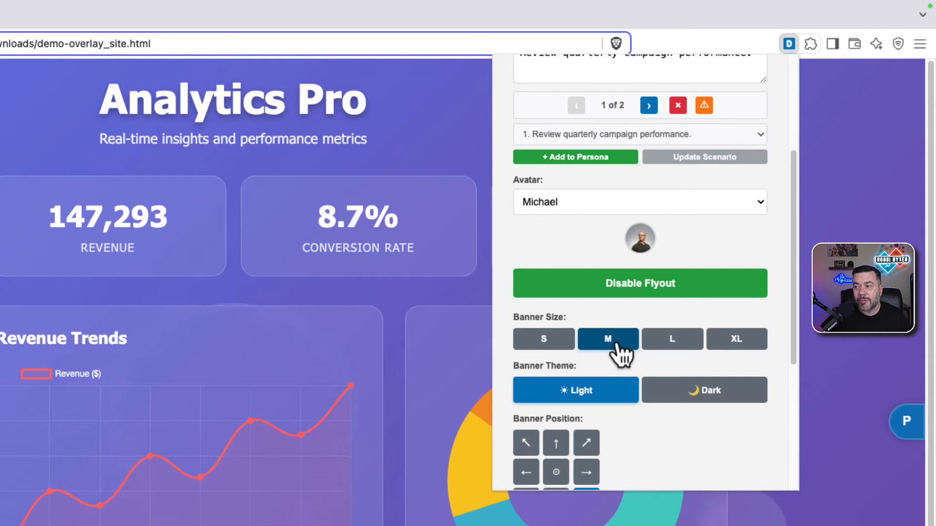
scroll(687, 443, "down", 3)
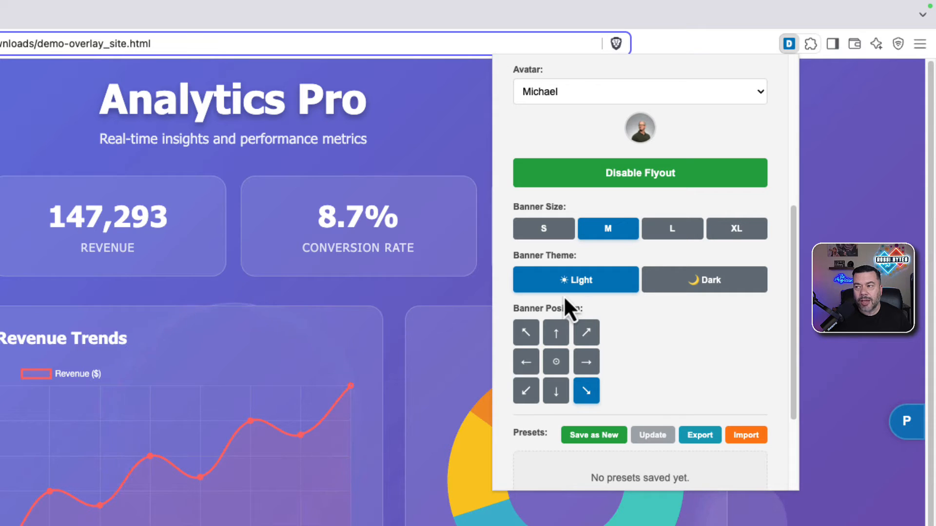
scroll(706, 341, "down", 1)
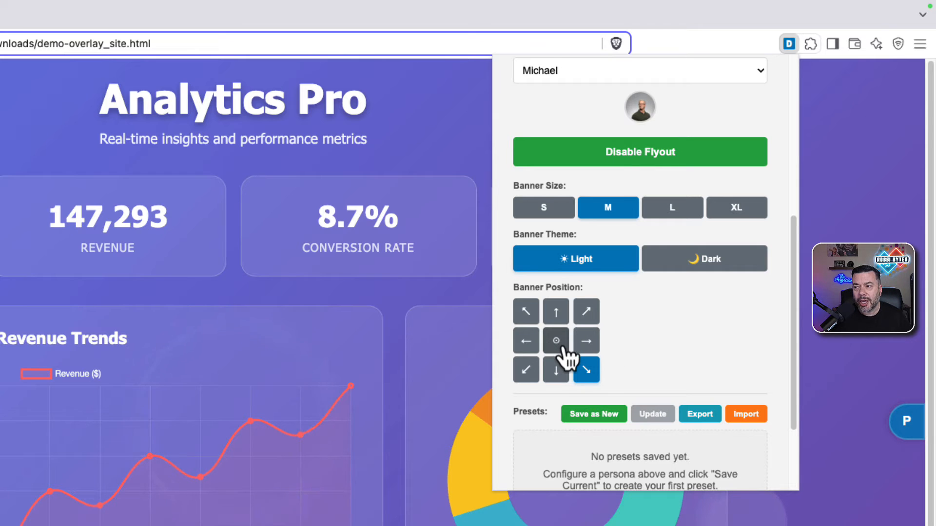
left_click(527, 372)
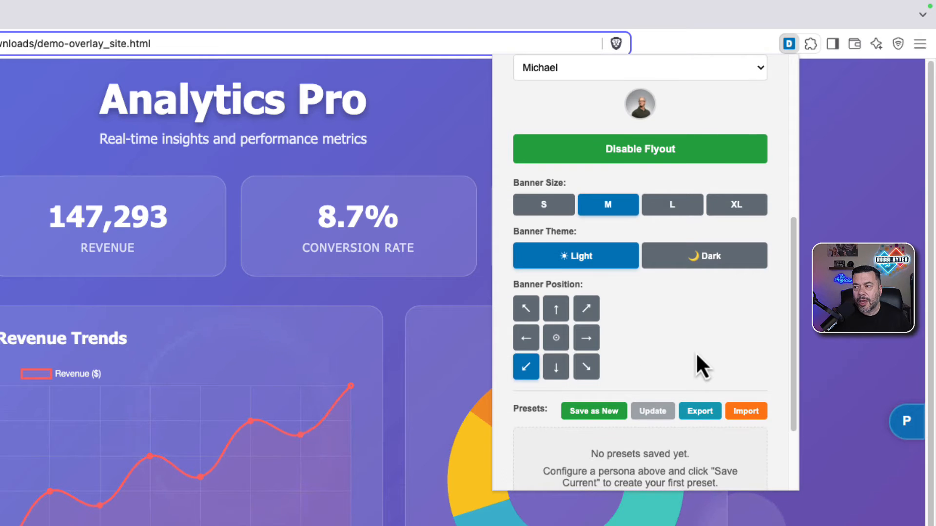
- Save the Marketing Manager persona with all its scenarios as a new preset
scroll(695, 352, "down", 1)
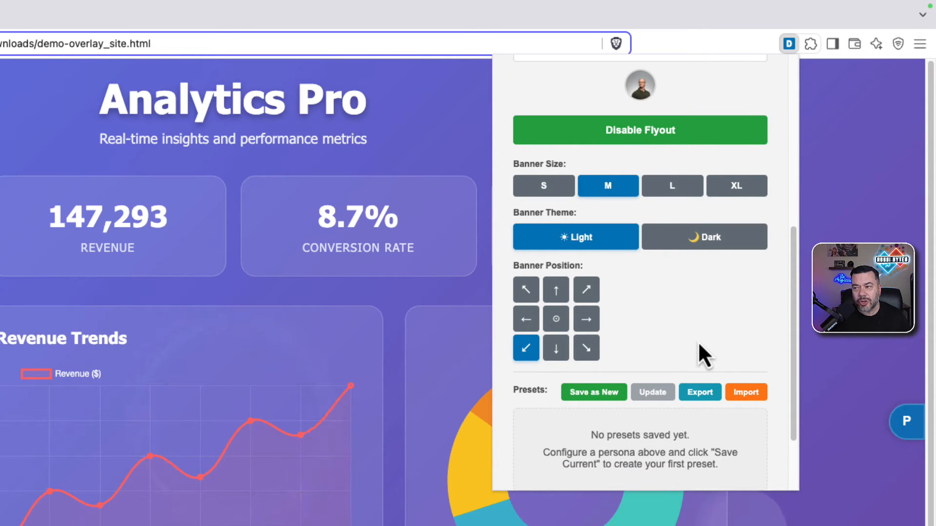
left_click(594, 393)
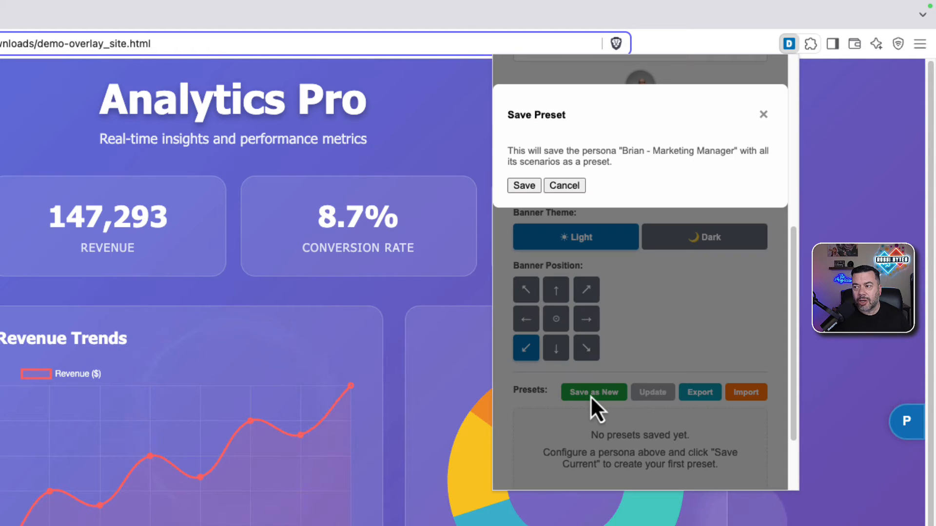
left_click(525, 186)
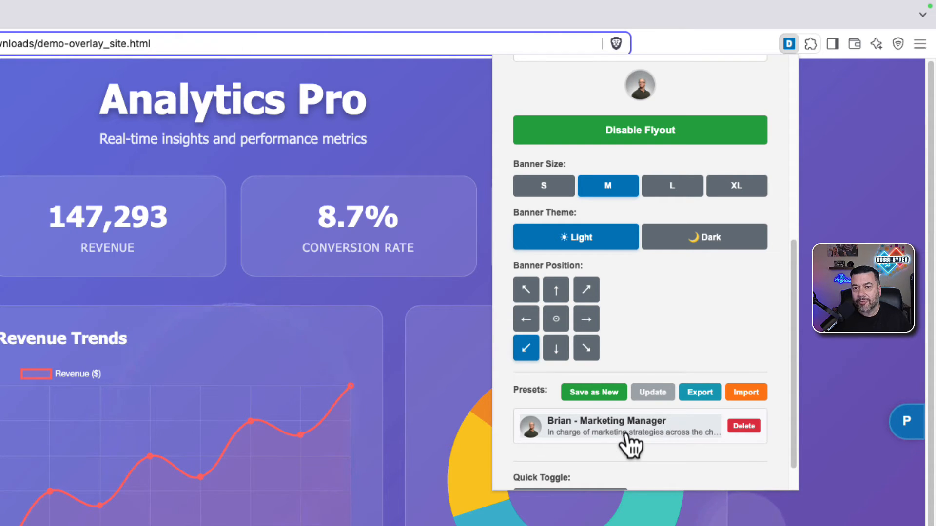
- Load the saved Marketing Manager preset, review its settings, and update the preset
left_click(610, 433)
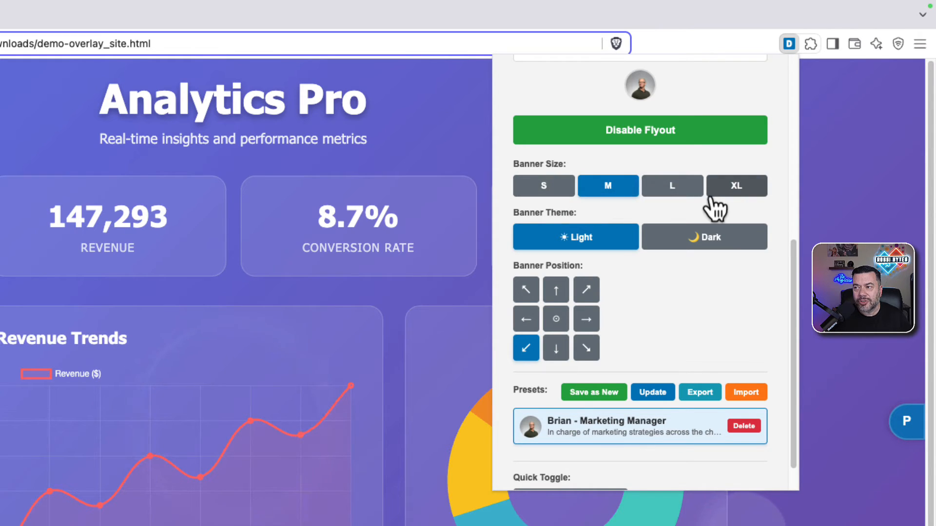
scroll(697, 312, "up", 3)
scroll(697, 314, "up", 5)
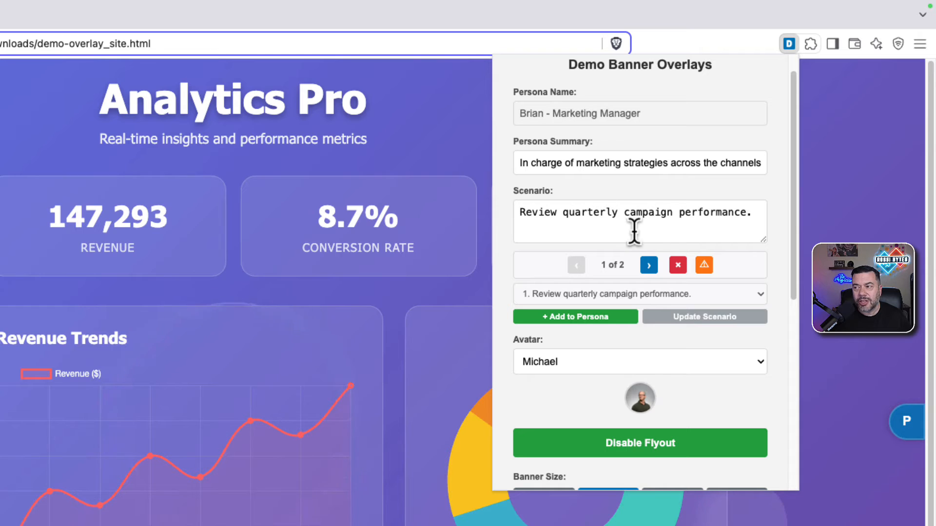
scroll(626, 325, "down", 8)
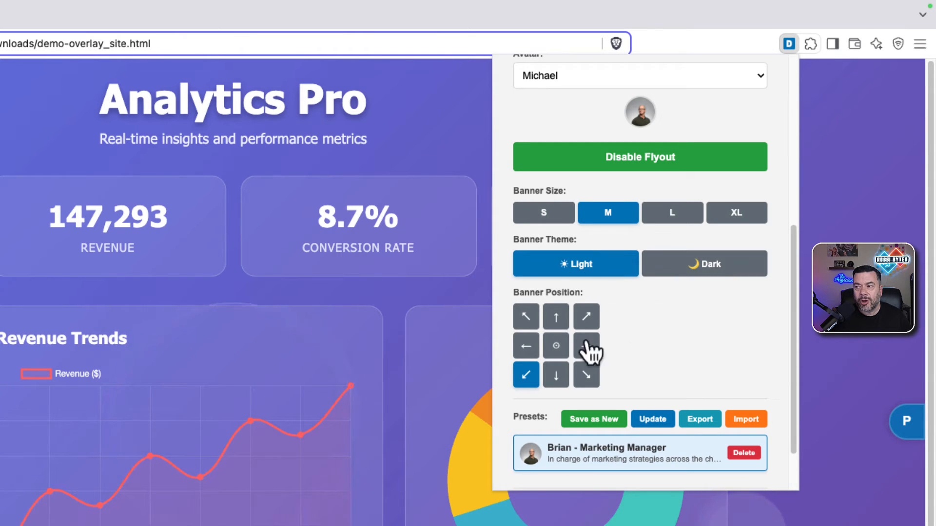
scroll(640, 361, "down", 2)
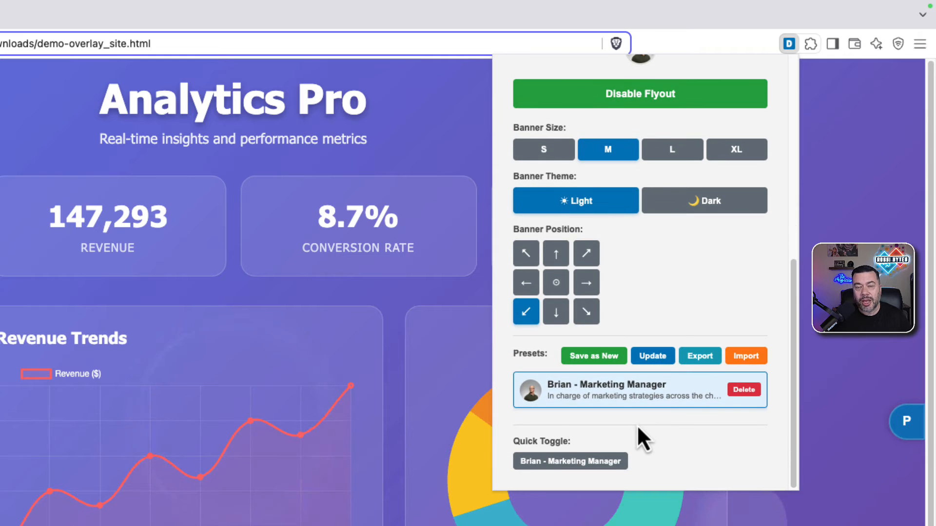
left_click(652, 356)
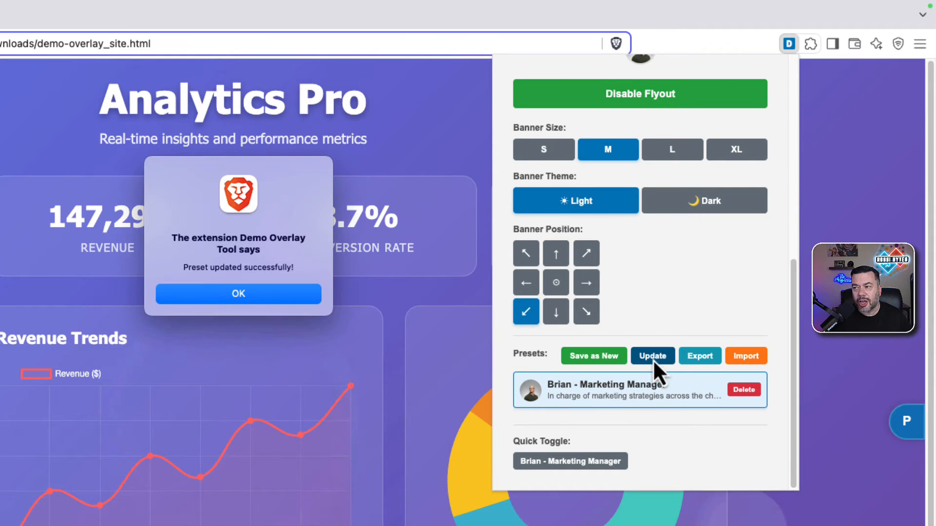
left_click(261, 296)
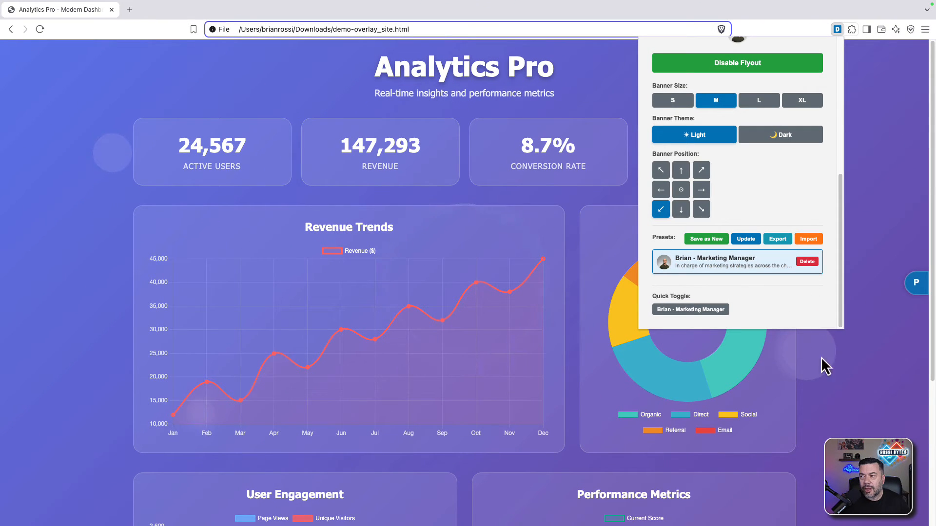
- Show the Marketing Manager banner on the page from the persona flyout and advance it to the second scenario
left_click(872, 399)
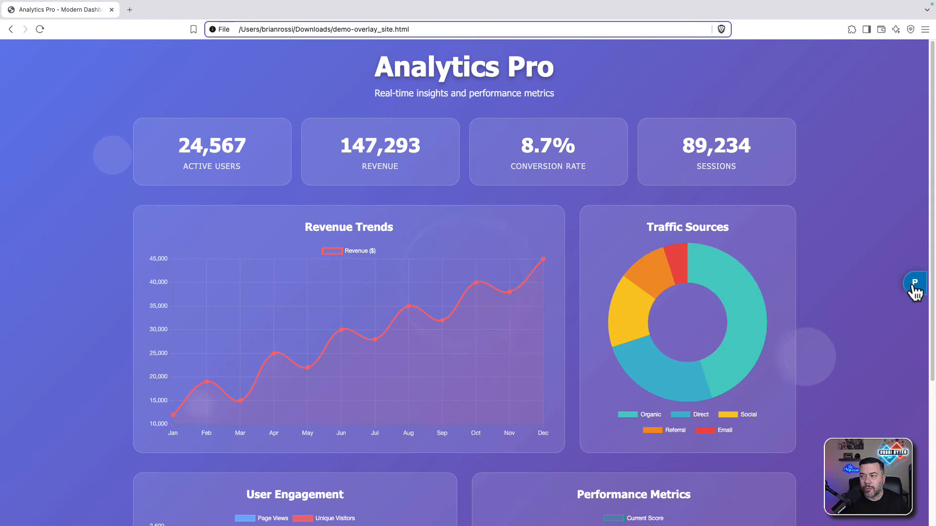
left_click(914, 287)
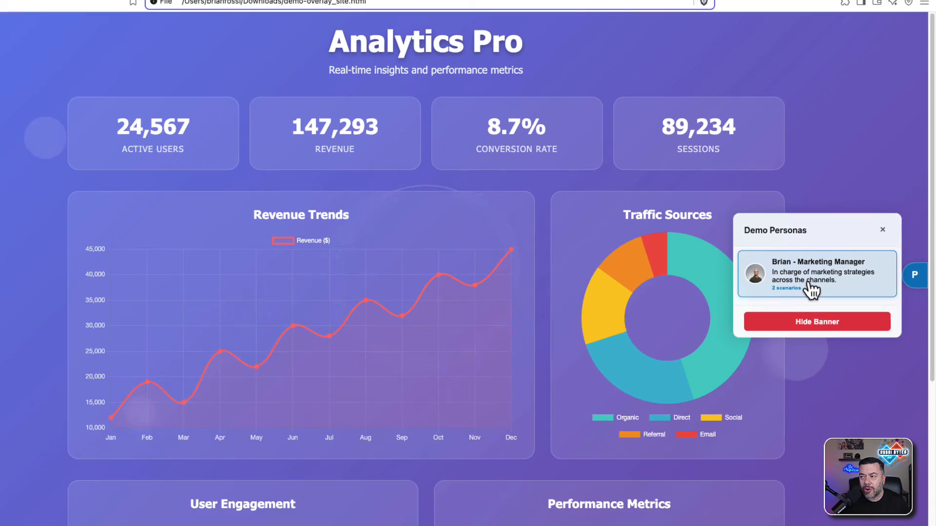
left_click(812, 291)
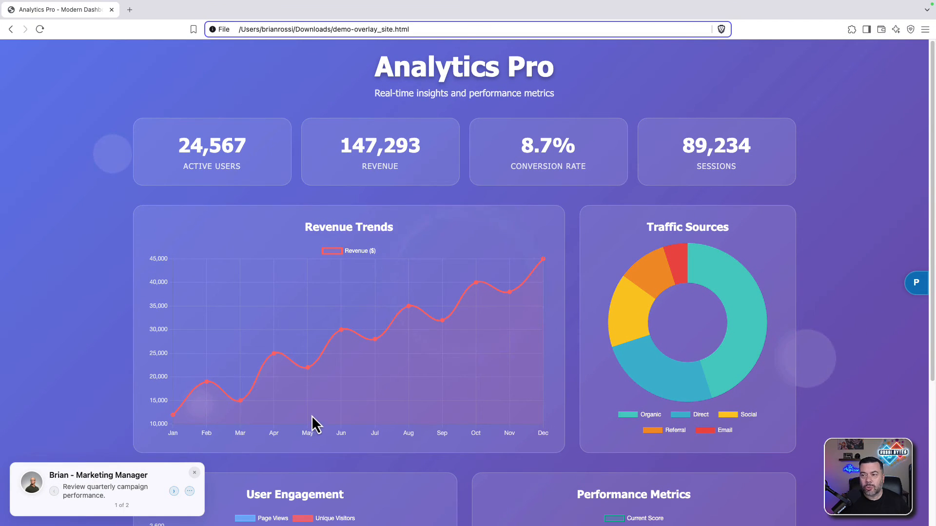
left_click(174, 491)
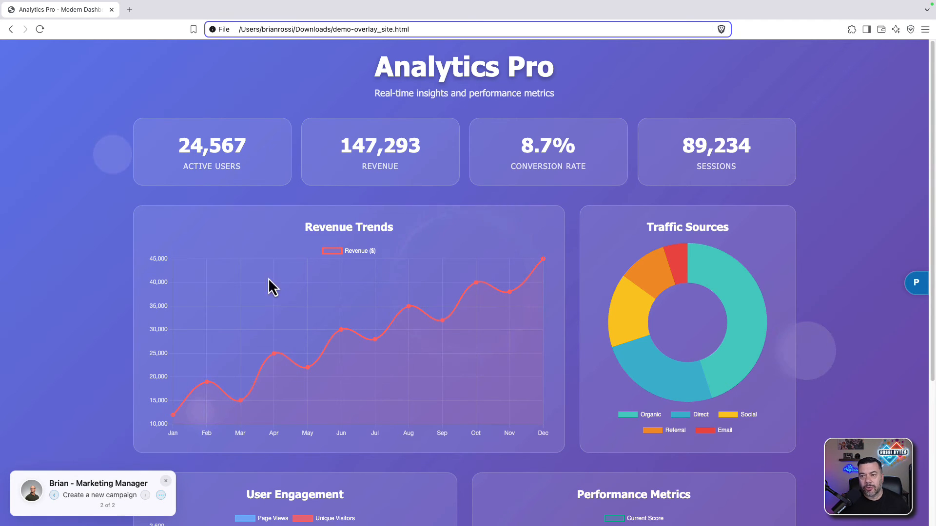
scroll(278, 303, "down", 5)
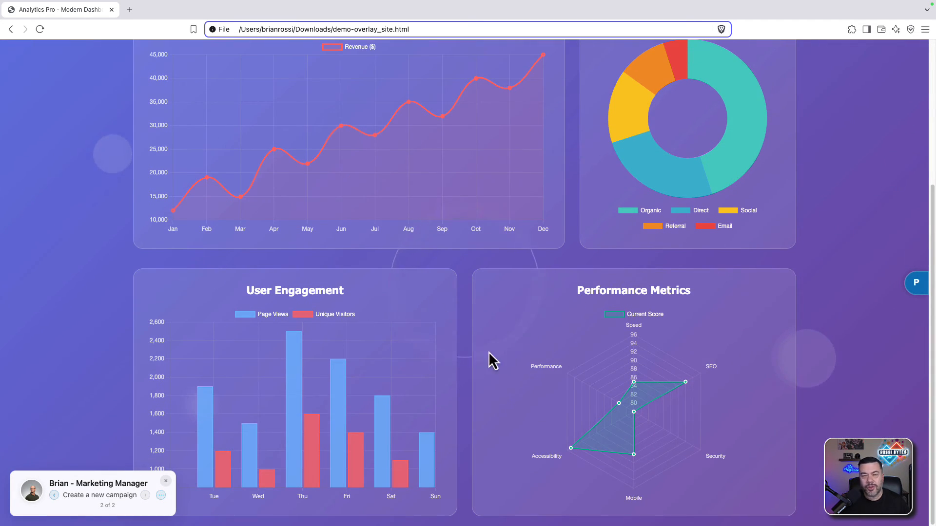
scroll(441, 349, "up", 5)
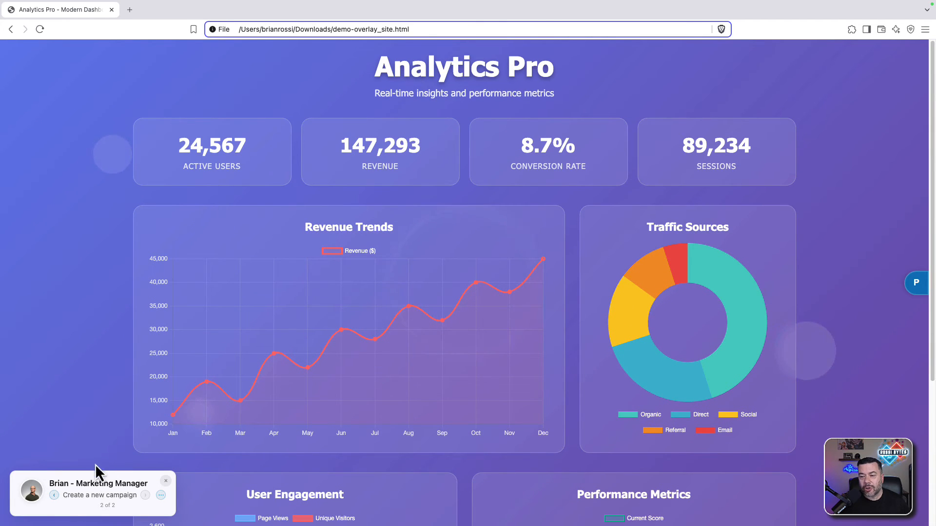
- Close the Marketing Manager banner, show it again from the persona flyout, and hide it using the flyout
left_click(165, 482)
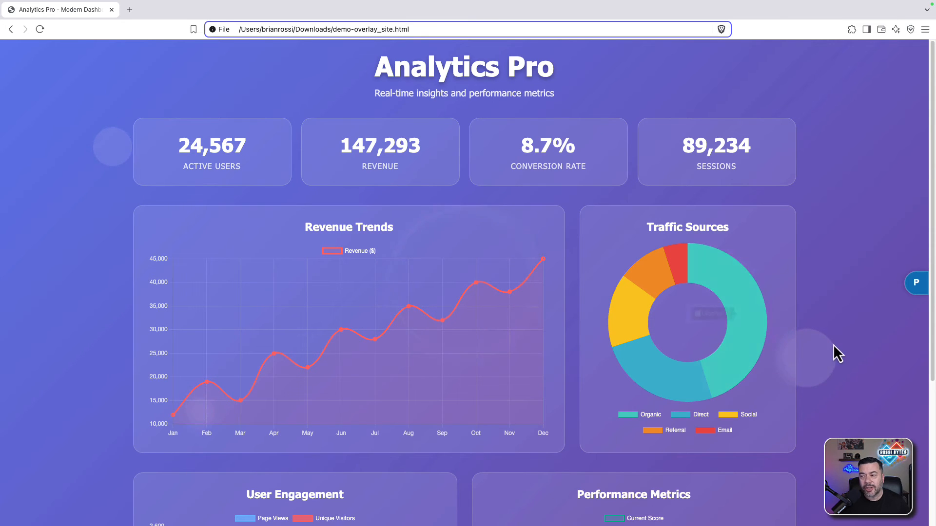
left_click(915, 284)
left_click(837, 287)
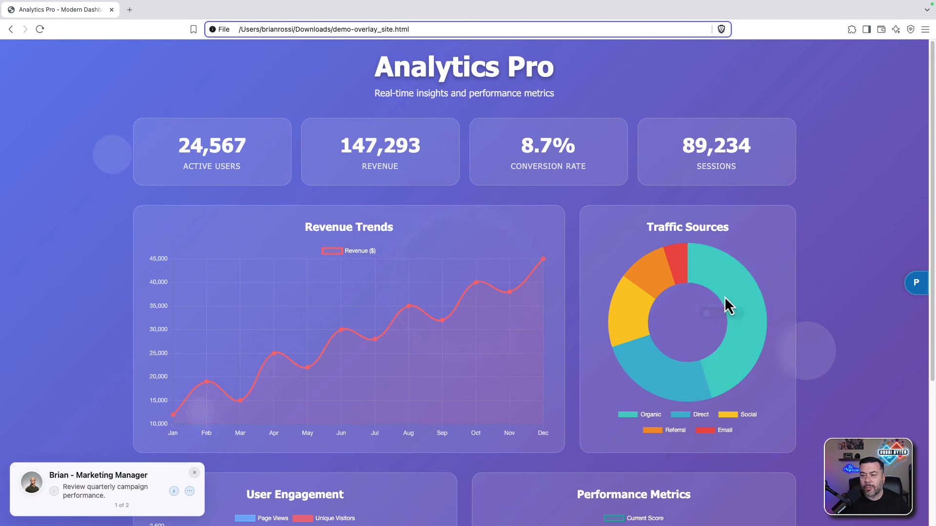
left_click(913, 291)
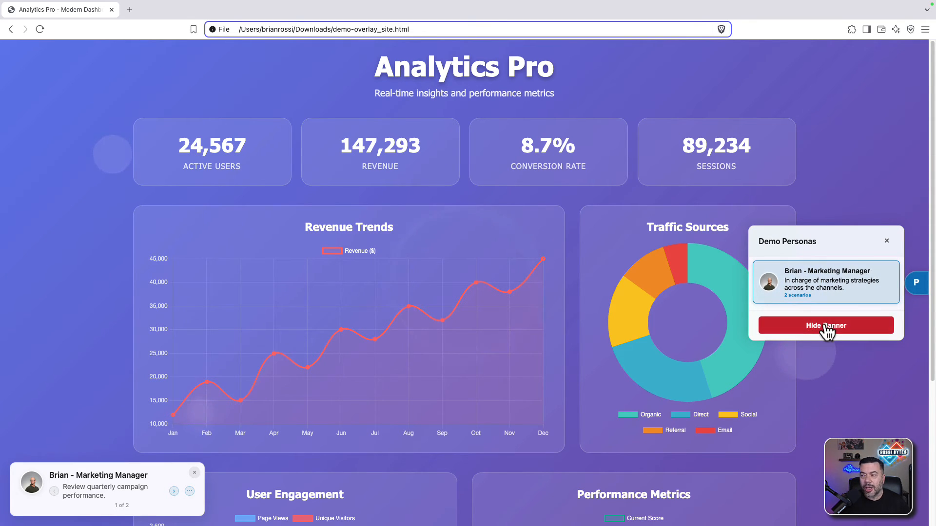
left_click(827, 336)
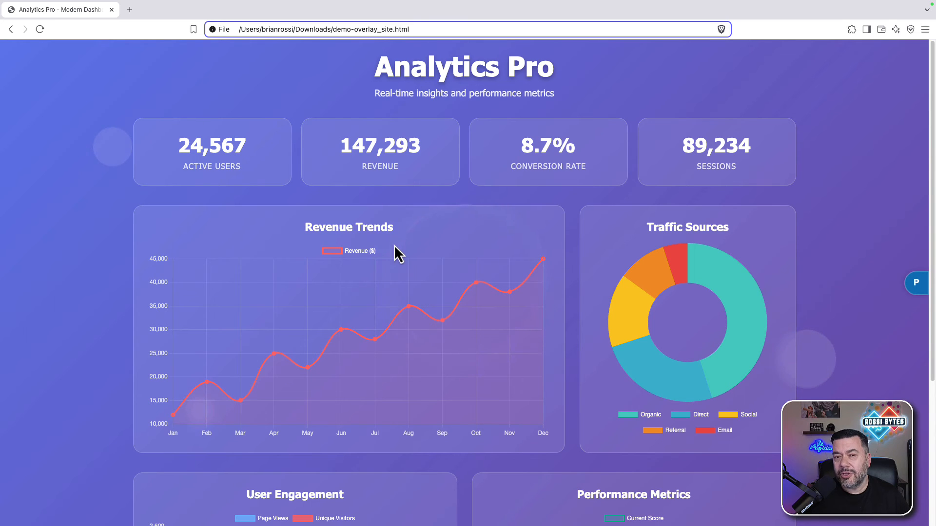
- Import presets from demo-overlay-personas-analytics.json in Downloads into the Demo Overlay Tool, merging them with the existing presets
left_click(852, 29)
left_click(765, 107)
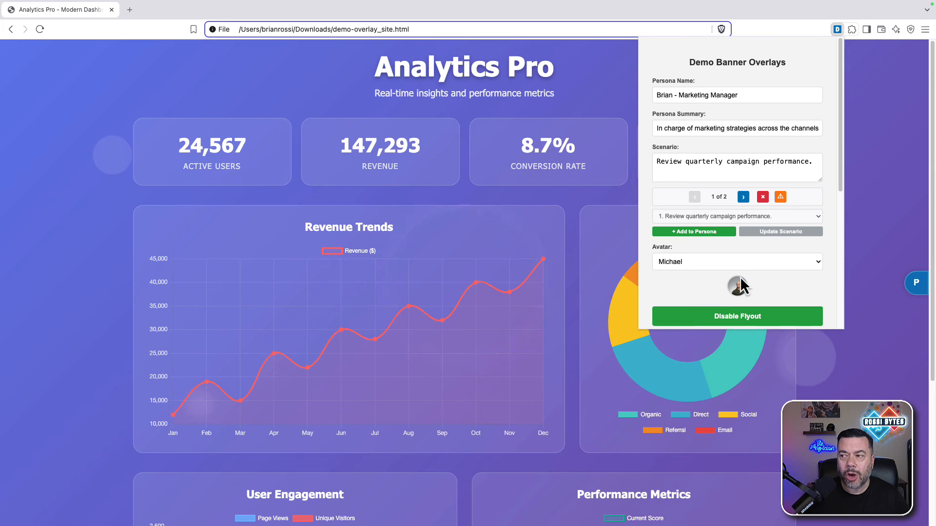
scroll(738, 288, "down", 5)
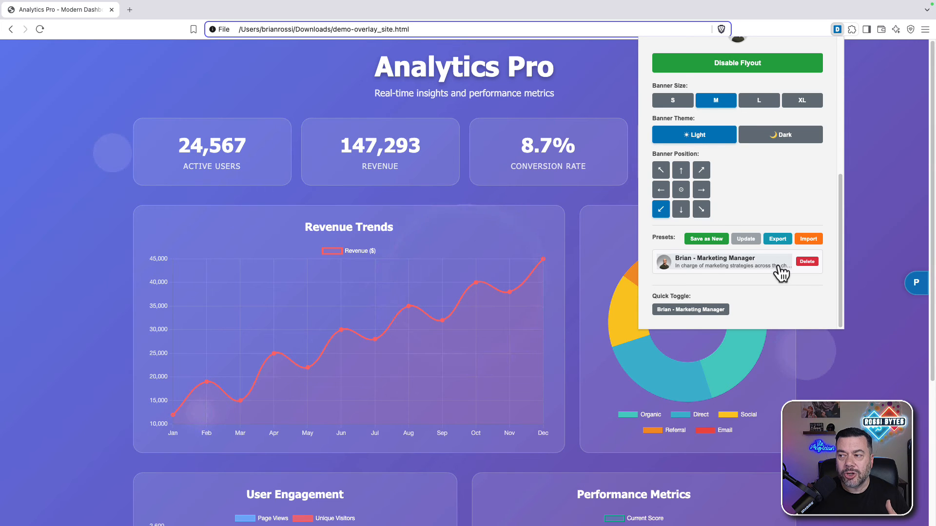
left_click(810, 242)
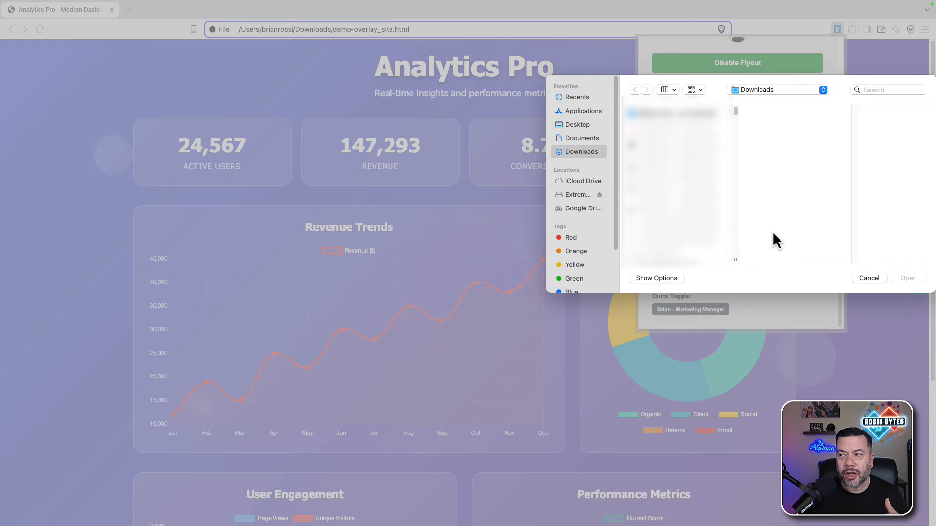
left_click(678, 191)
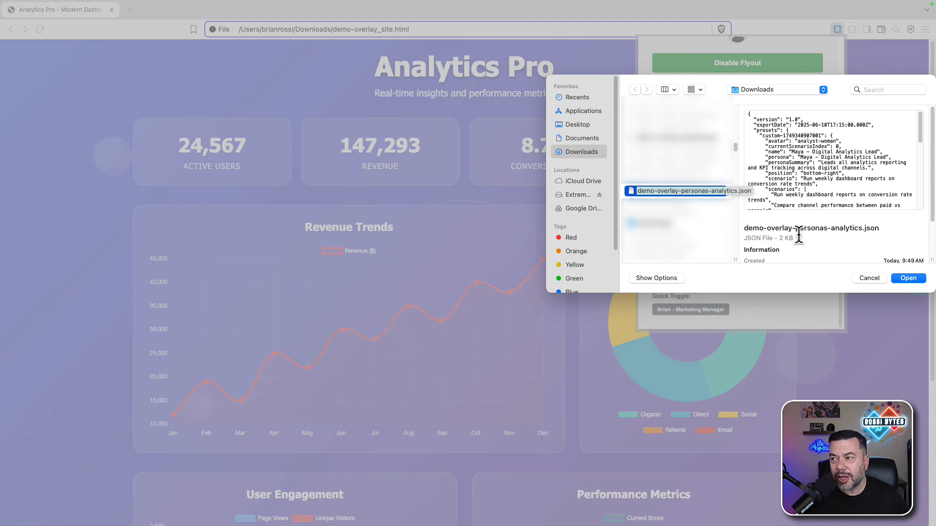
left_click(912, 281)
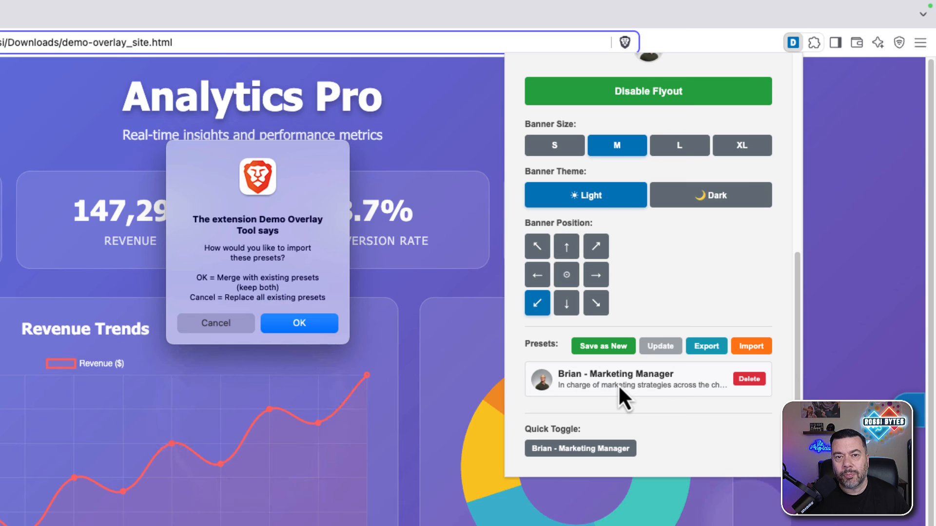
left_click(308, 329)
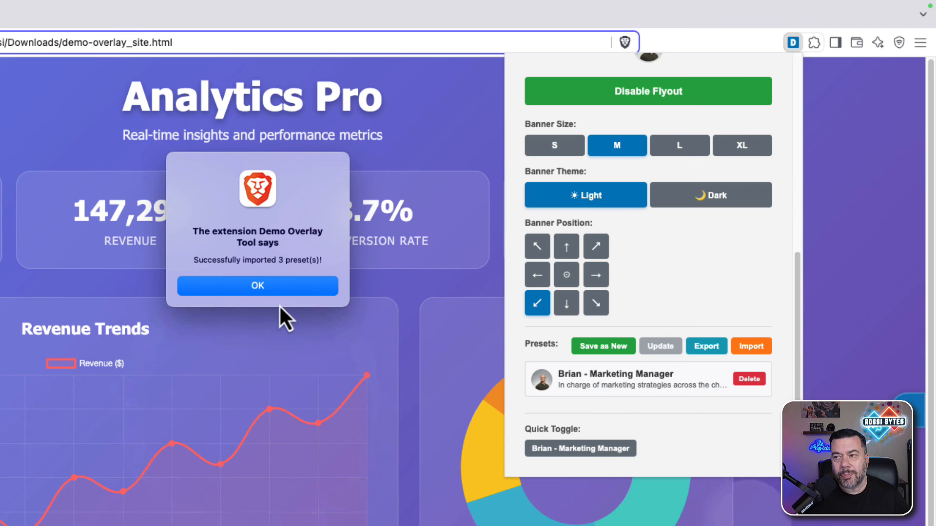
left_click(265, 292)
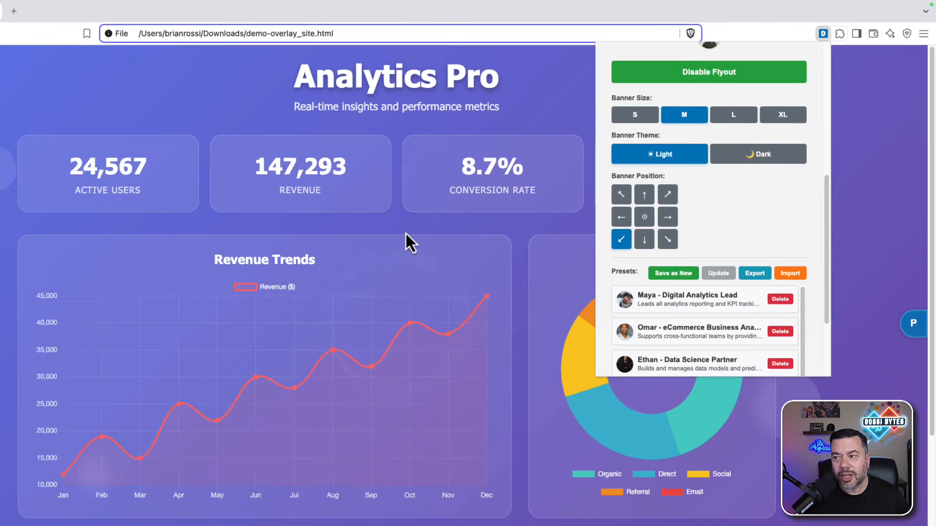
- Load the imported Data Science Partner preset and set its banner to size XL, Dark theme and top-left position
scroll(727, 290, "down", 2)
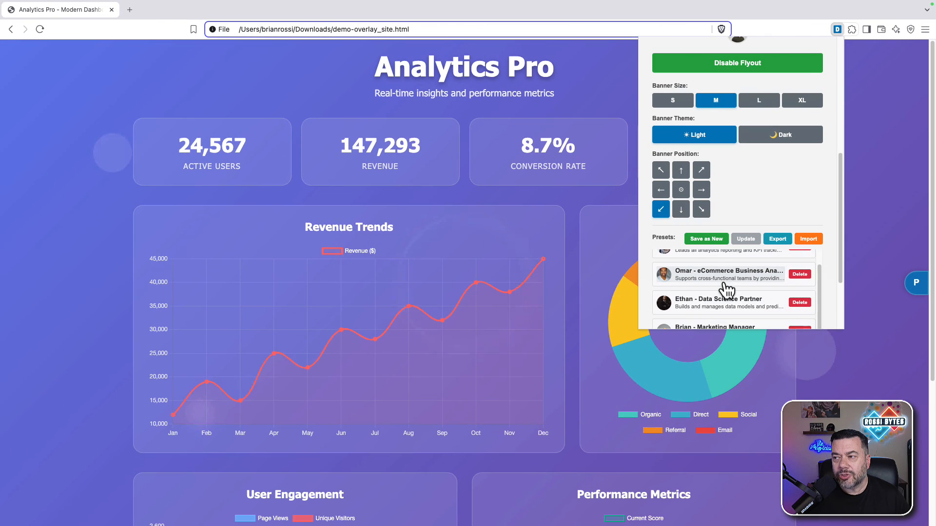
scroll(726, 290, "up", 2)
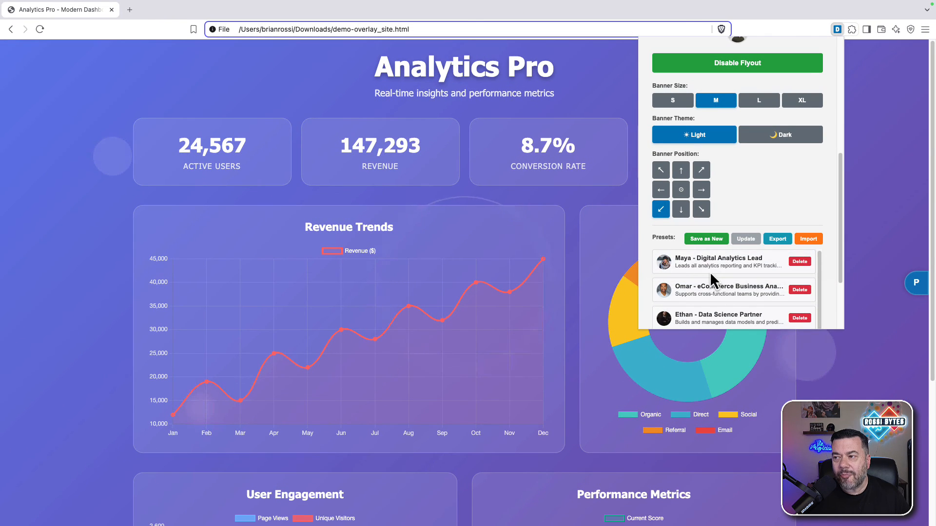
scroll(712, 280, "down", 3)
scroll(709, 285, "down", 2)
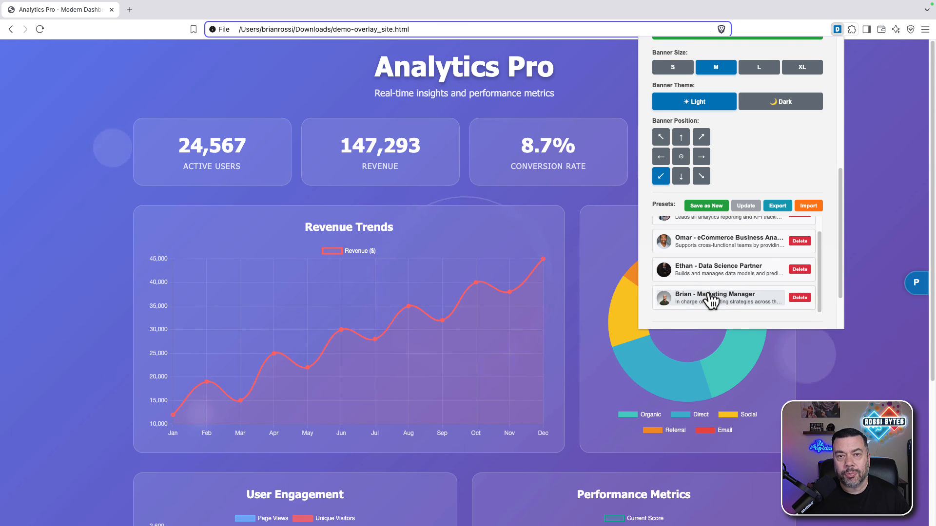
scroll(711, 300, "up", 1)
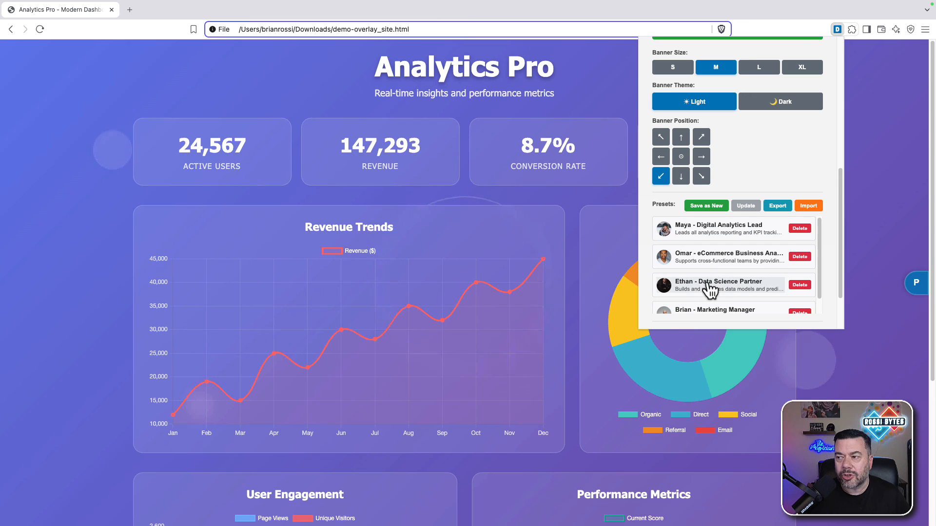
left_click(715, 292)
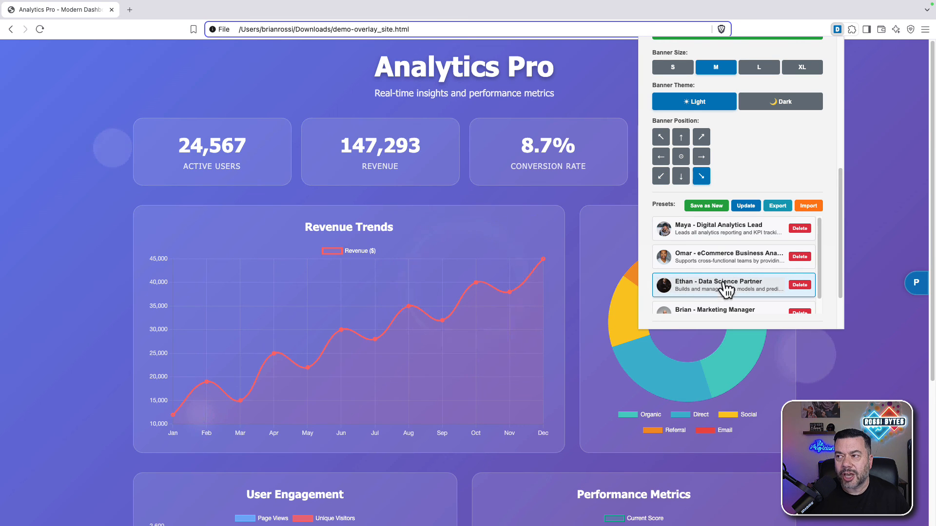
scroll(737, 227, "up", 3)
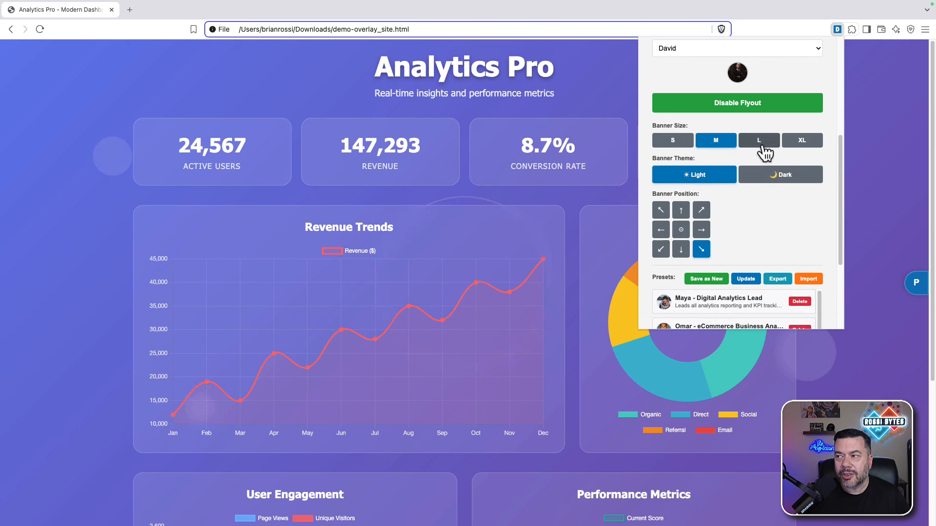
left_click(805, 141)
left_click(788, 183)
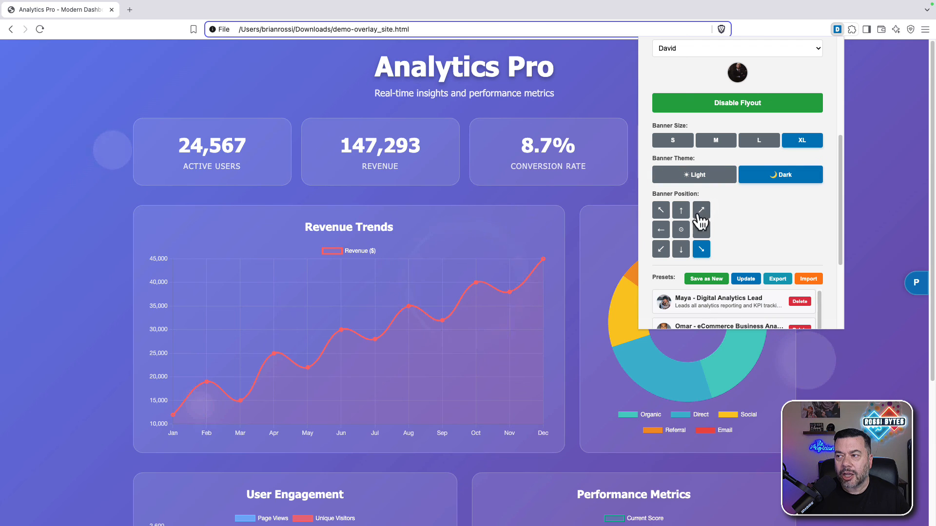
left_click(661, 209)
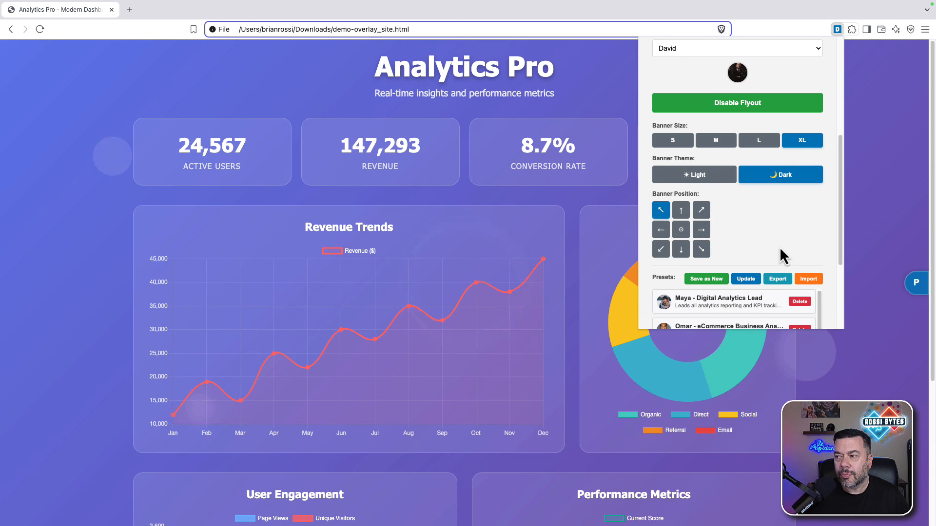
- Update the Data Science Partner preset with the changed banner settings and dismiss the notice
scroll(760, 256, "down", 3)
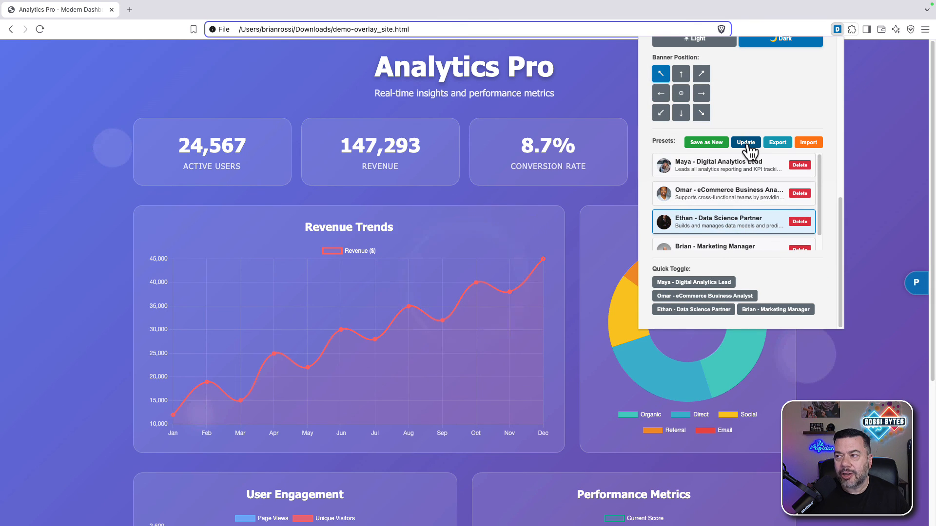
left_click(746, 143)
left_click(468, 198)
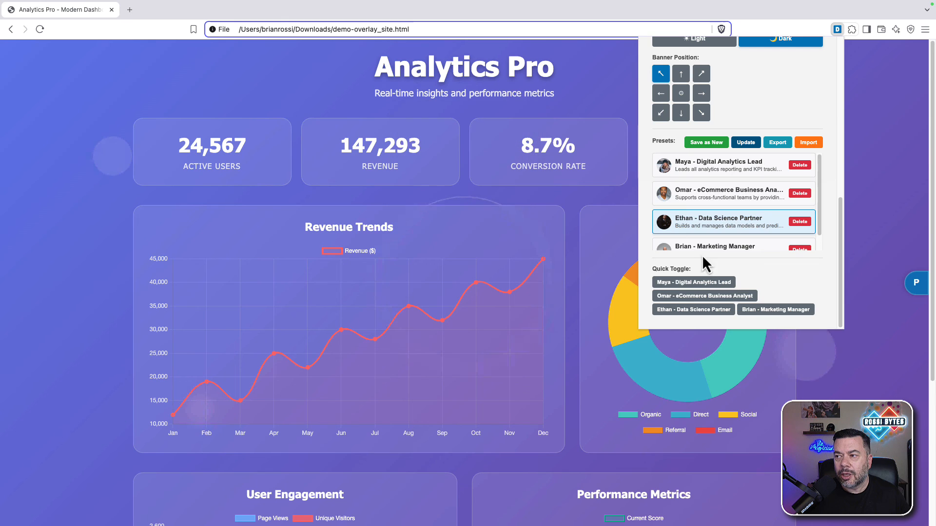
- Show the Digital Analytics Lead banner from the persona flyout, and switch to the Data Science Partner banner
left_click(853, 298)
left_click(917, 285)
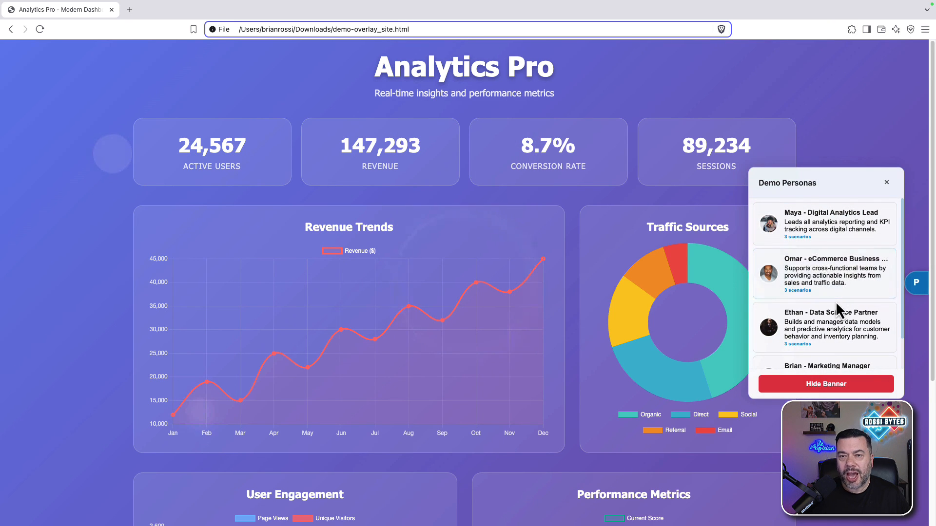
left_click(827, 233)
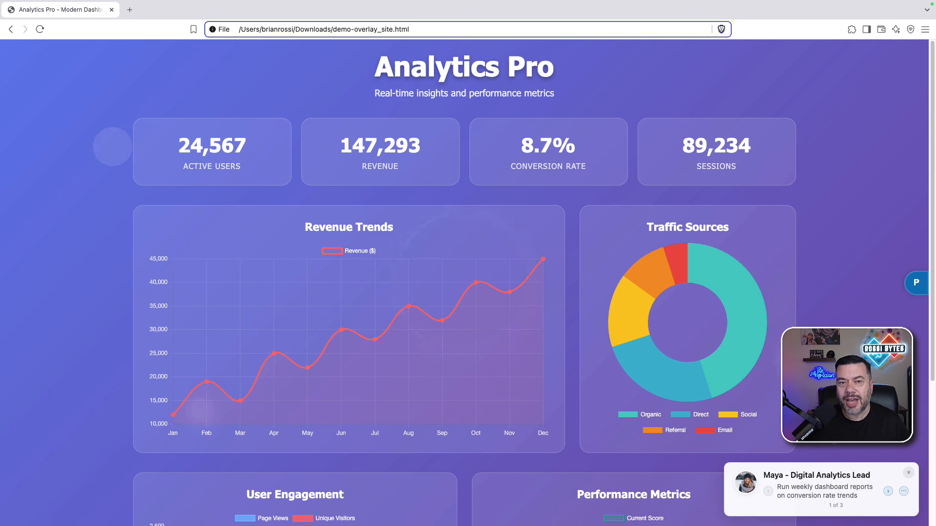
left_click(915, 287)
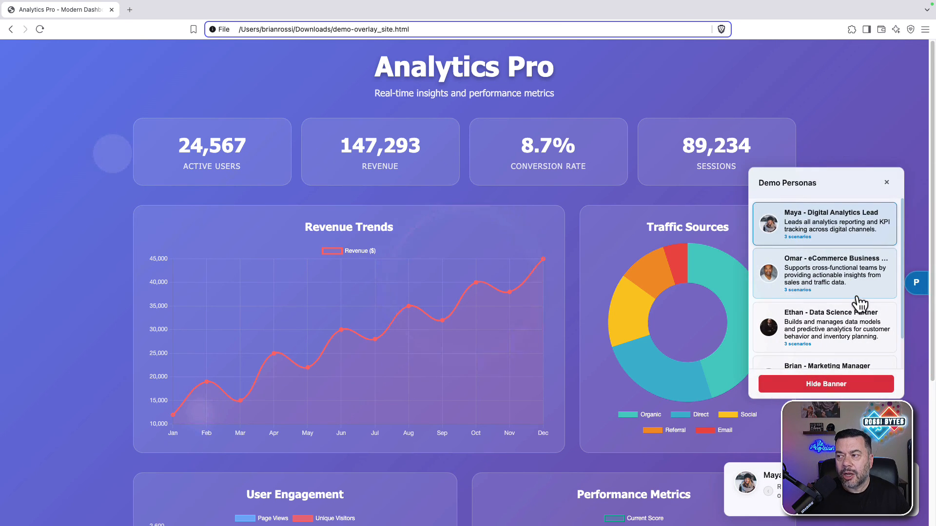
left_click(821, 329)
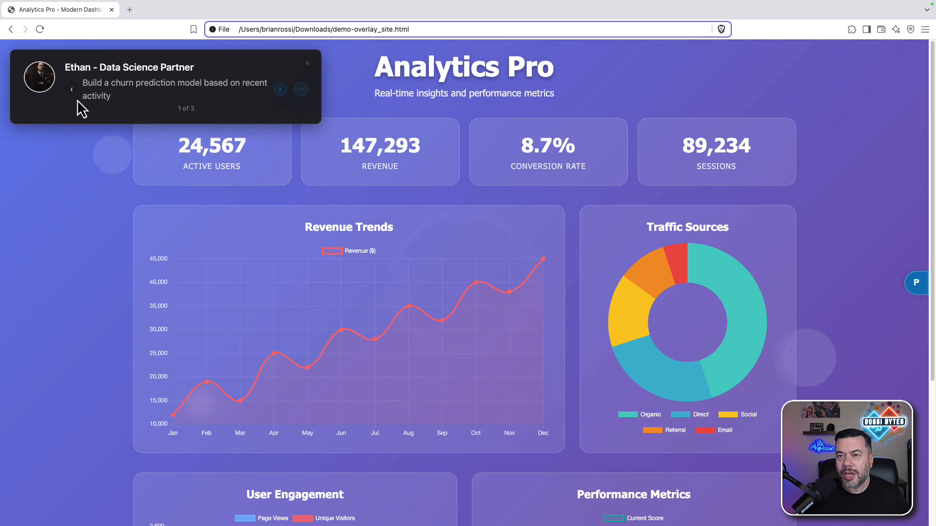